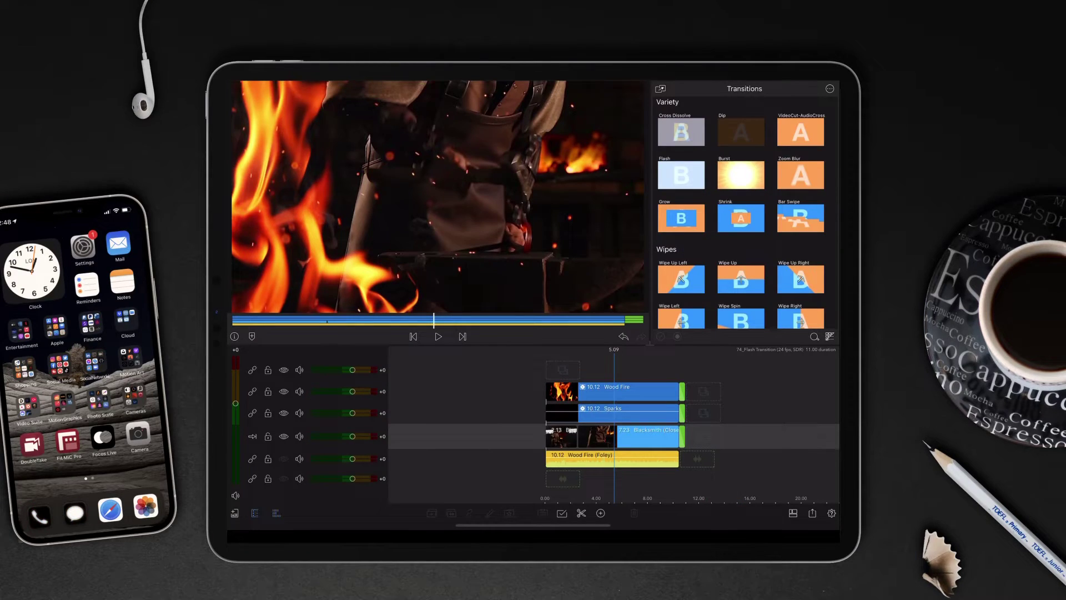
- Scrub and briefly play the edit to preview it before the cut
drag(721, 421, 791, 410)
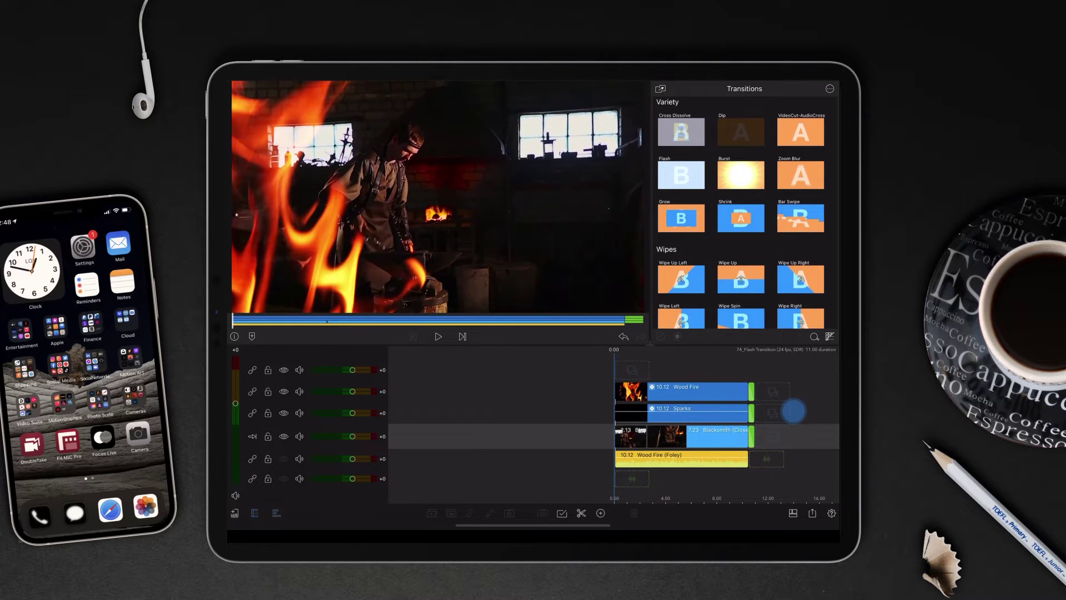
drag(790, 411, 769, 419)
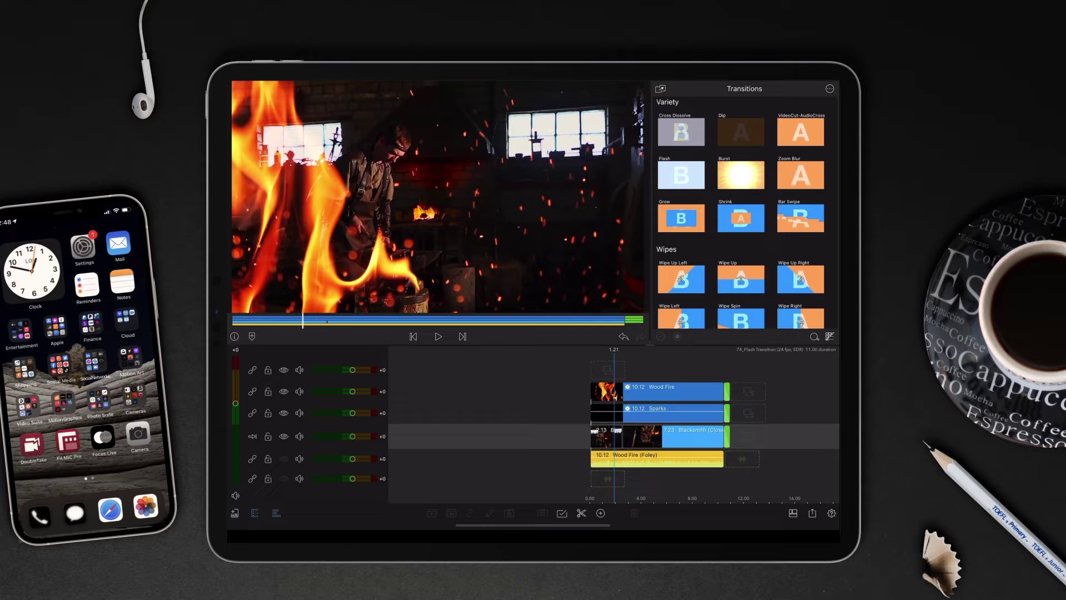
drag(785, 415, 797, 414)
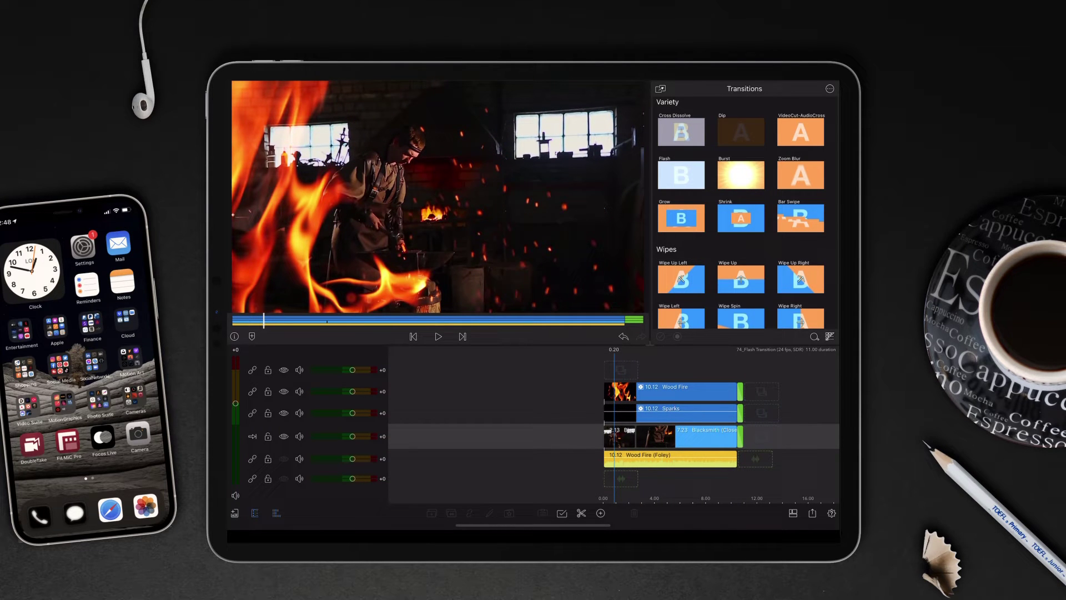
drag(777, 431, 788, 430)
key(space)
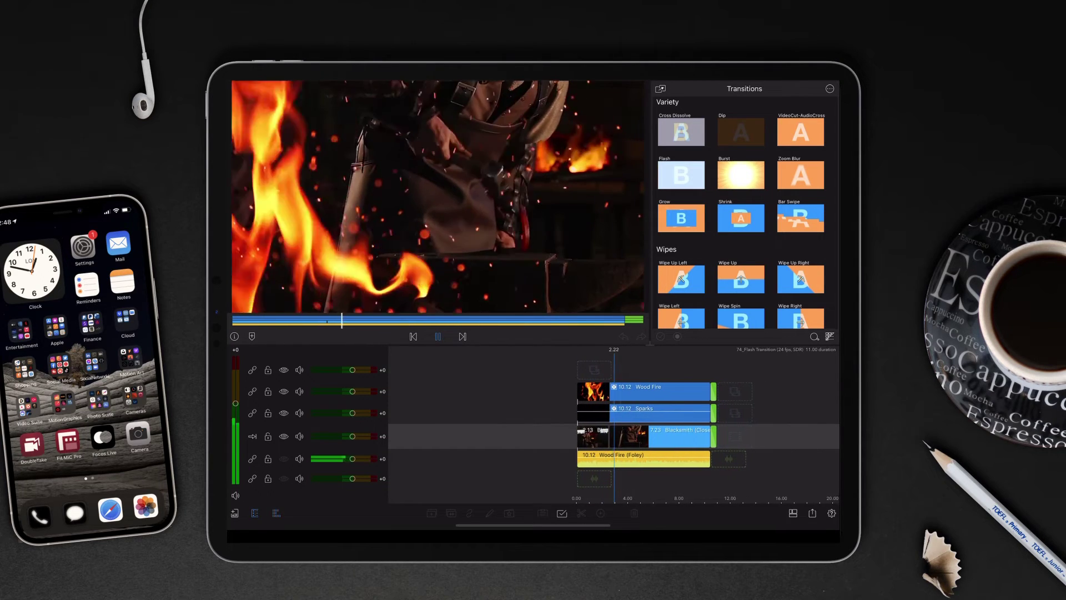
drag(769, 436, 786, 440)
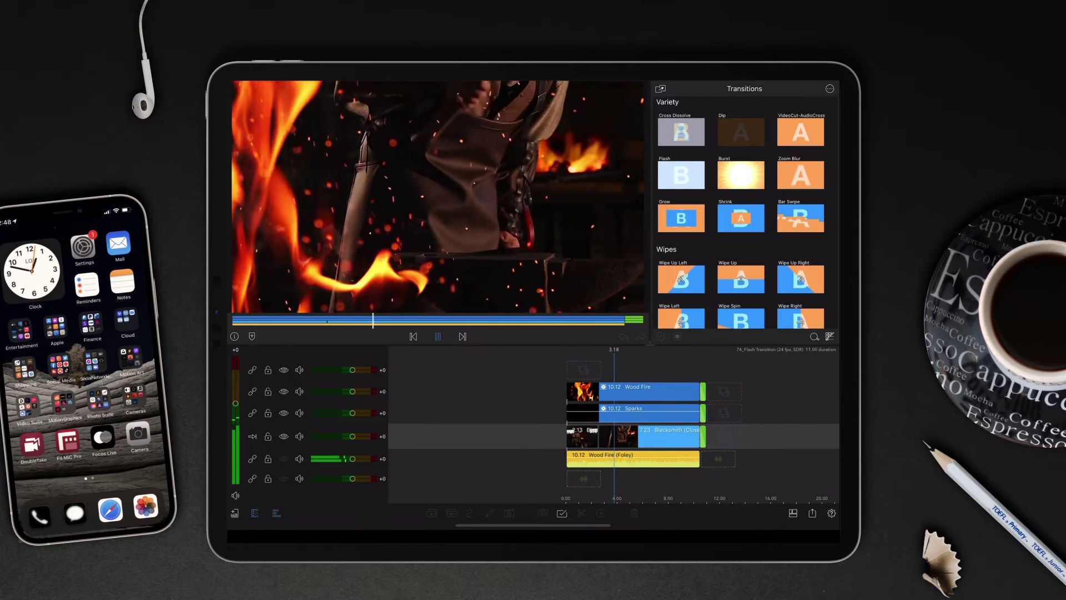
key(space)
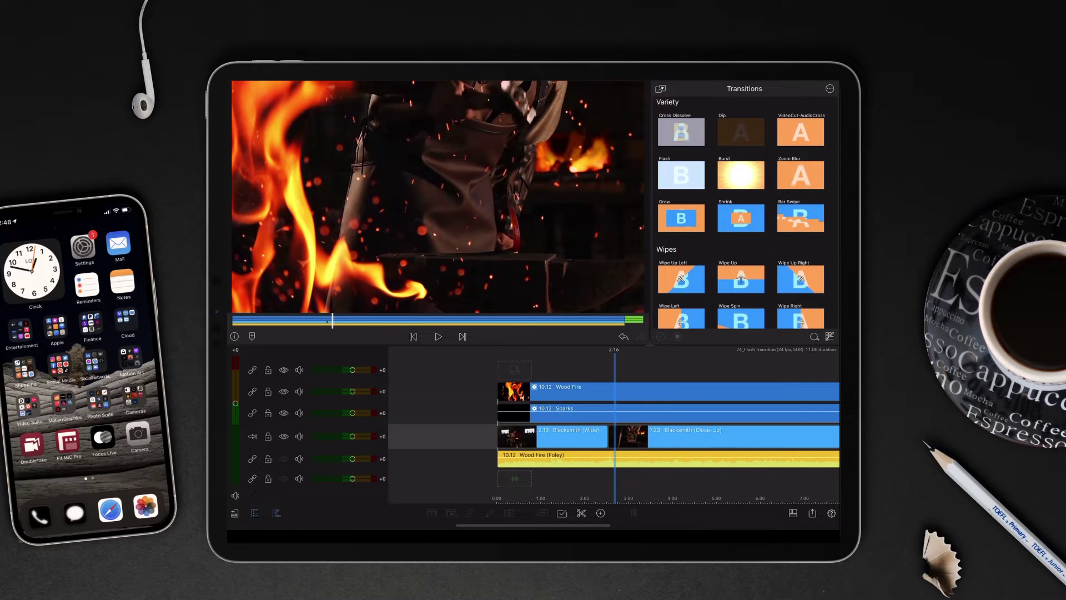
scroll(708, 420, up, 3)
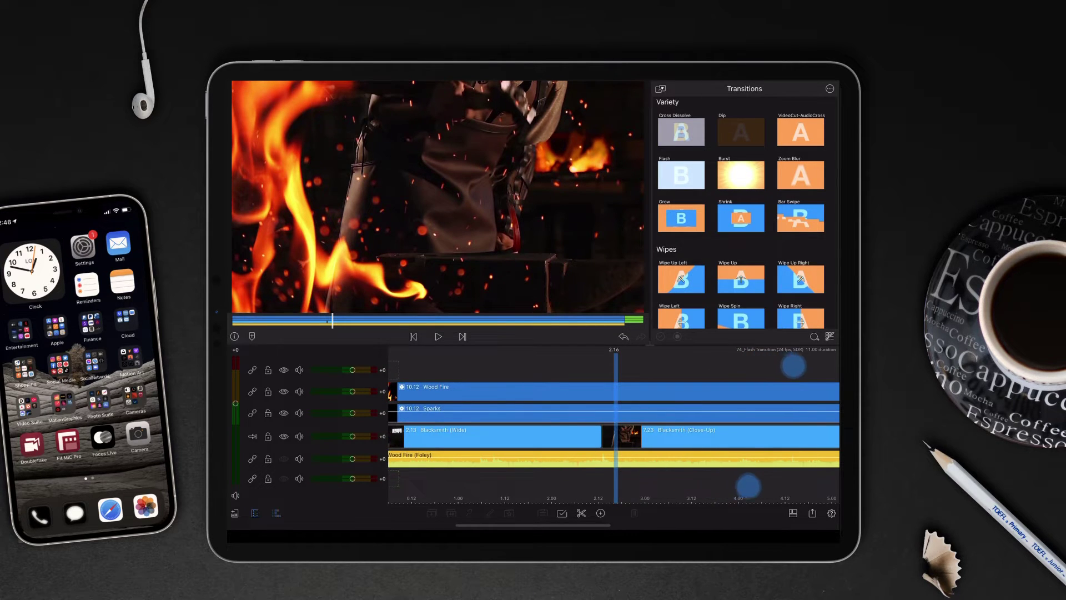
scroll(612, 424, left, 3)
- Hide the Wood Fire and Sparks tracks, mute Wood Fire Foley, and move past the cut
click(283, 391)
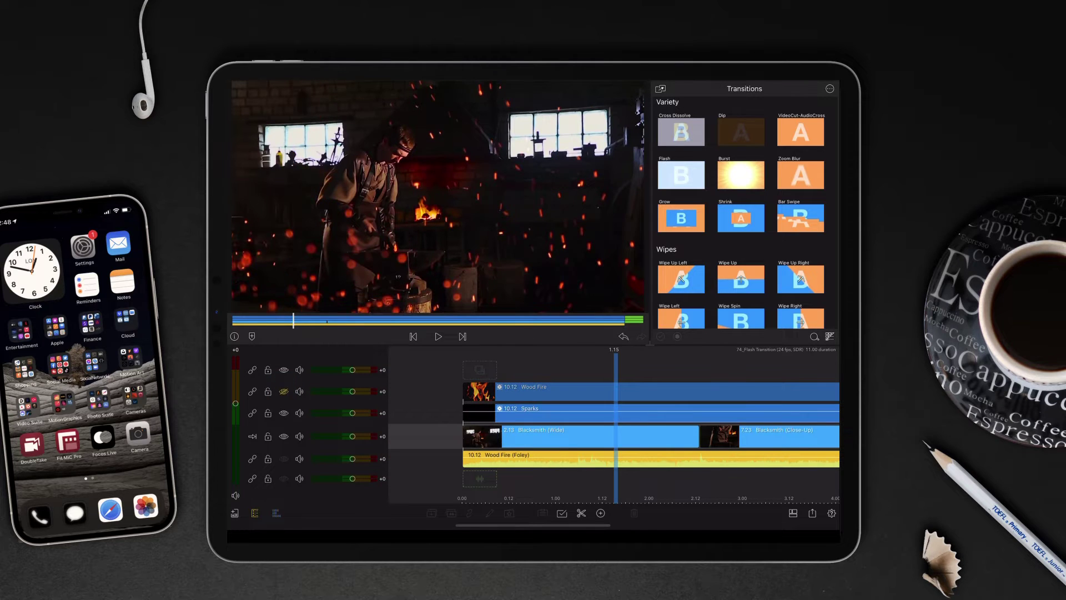
click(284, 413)
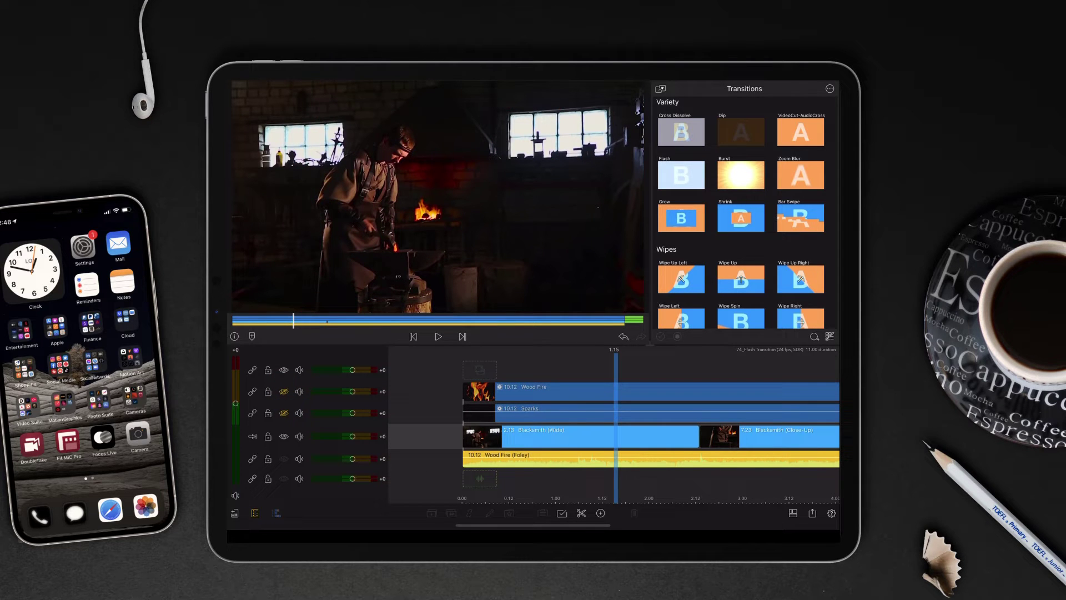
click(299, 459)
mouse_move(731, 489)
mouse_down()
mouse_move(667, 477)
mouse_move(674, 470)
mouse_up()
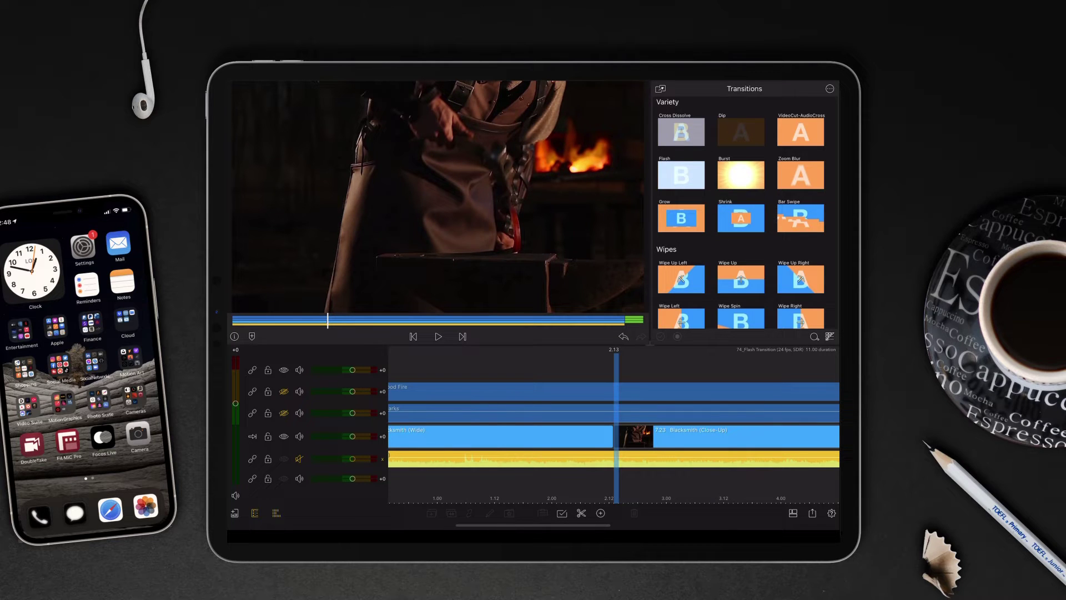
- Park the playhead on the wide shot and select the Blacksmith edit point
drag(660, 484, 673, 487)
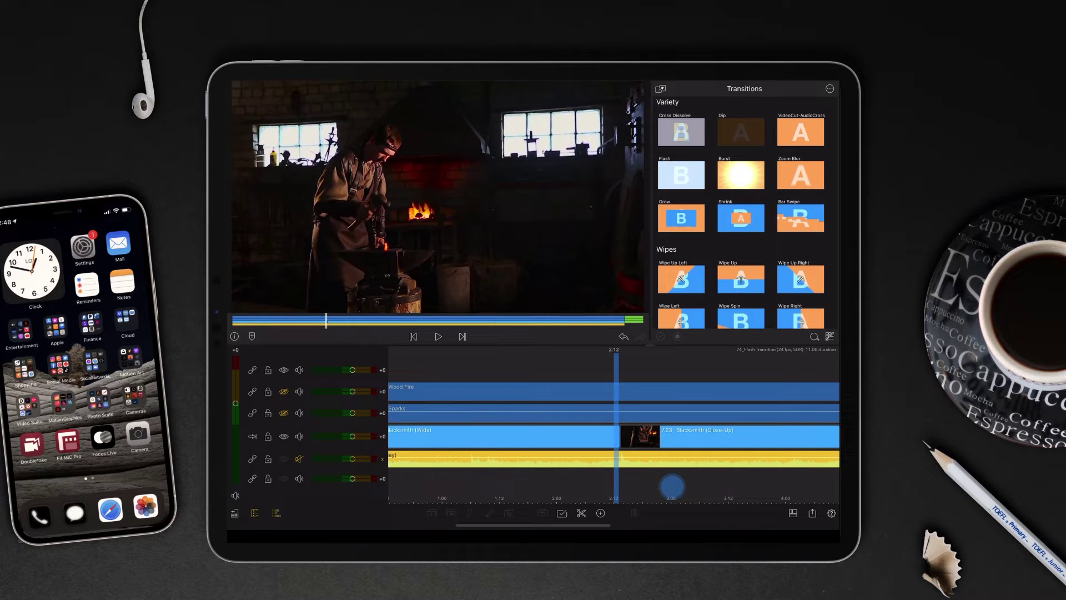
mouse_move(672, 487)
mouse_down()
mouse_move(683, 486)
mouse_move(672, 486)
mouse_up()
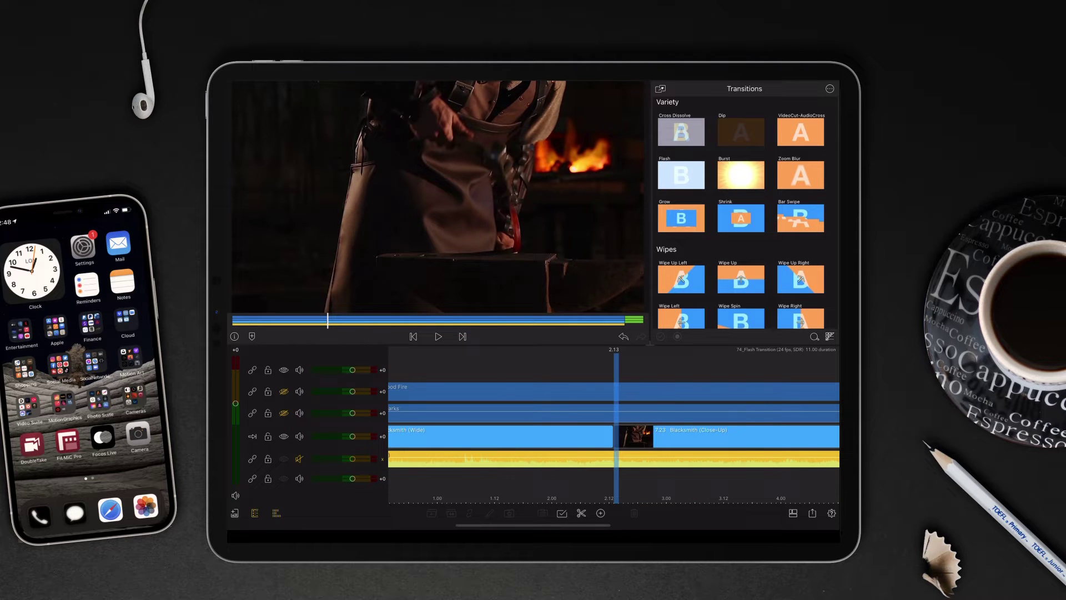
drag(672, 485, 677, 485)
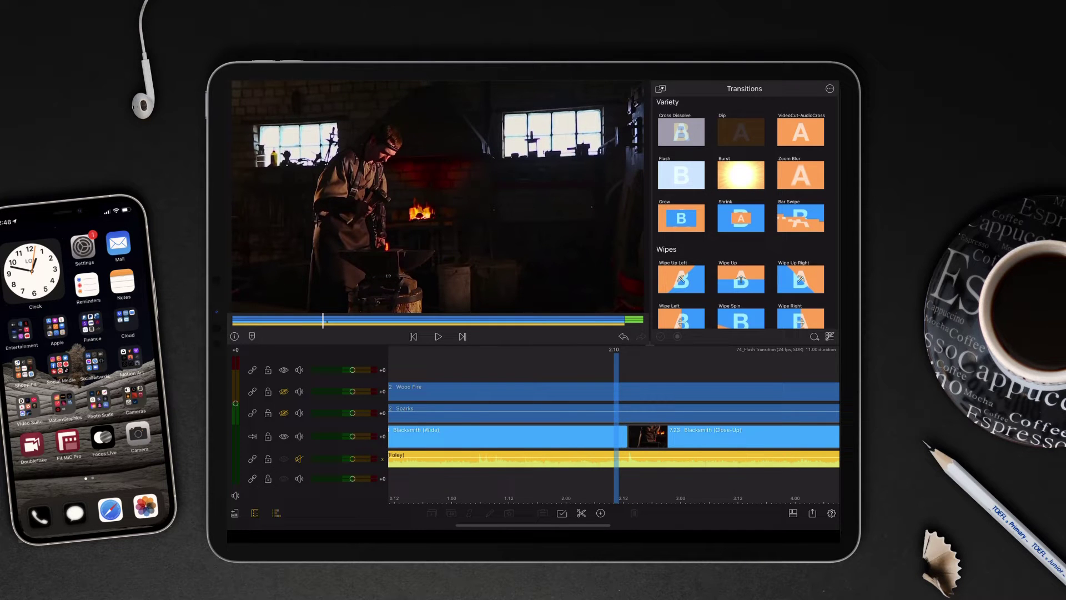
click(627, 436)
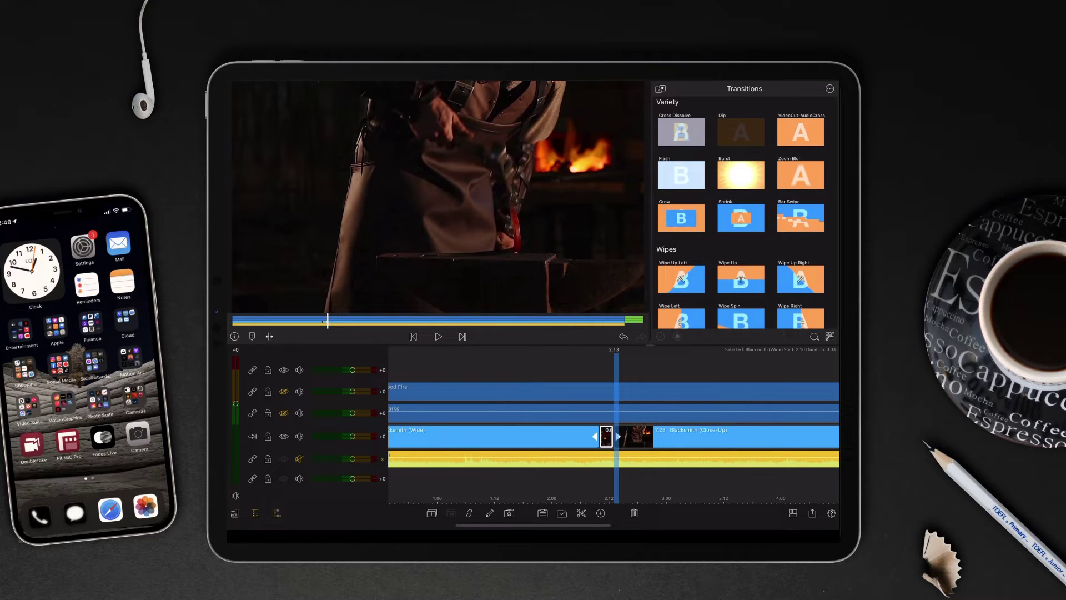
drag(672, 486, 650, 486)
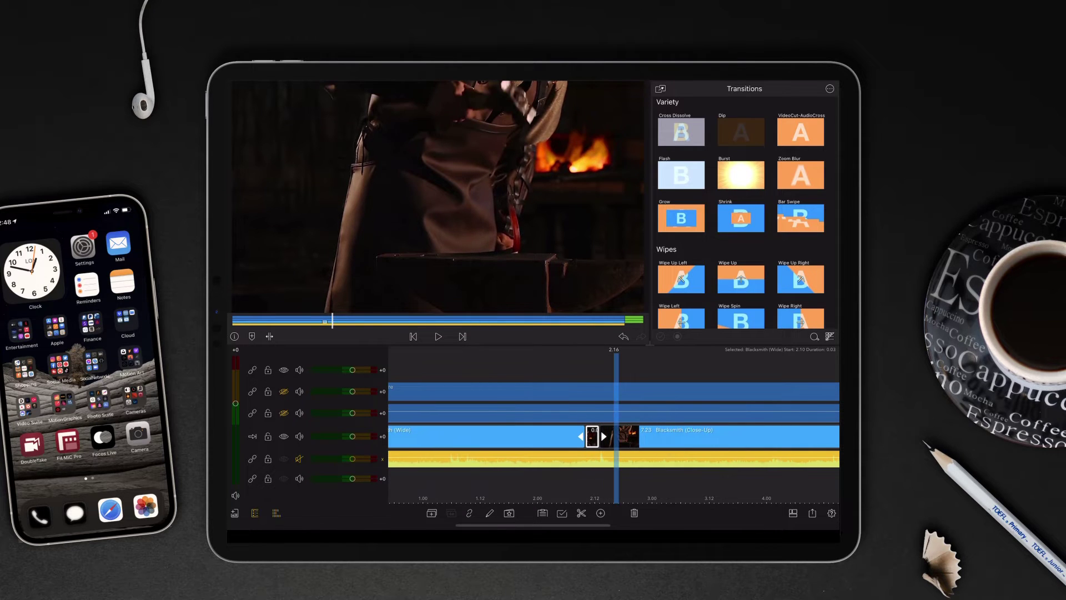
- Split off the close-up's first three frames and select the short wide-shot piece
click(733, 436)
drag(605, 436, 618, 436)
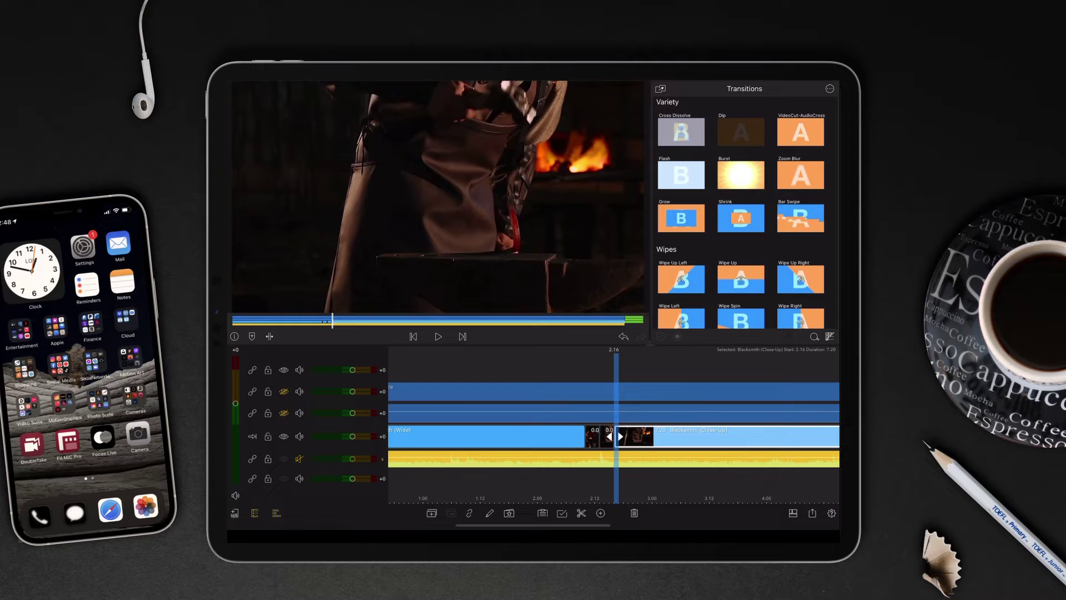
scroll(616, 434, up, 3)
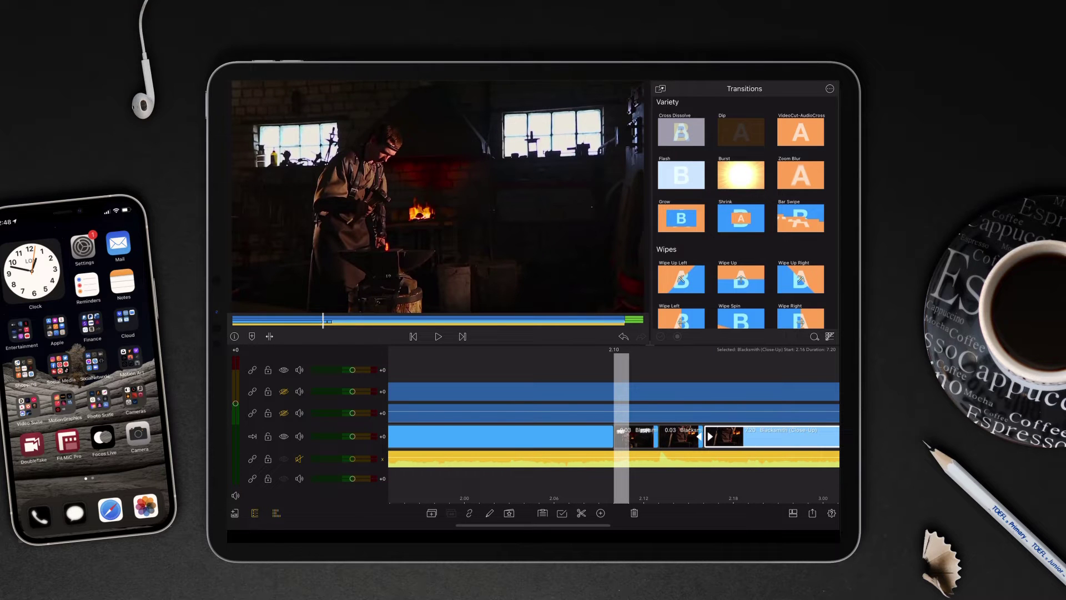
click(638, 436)
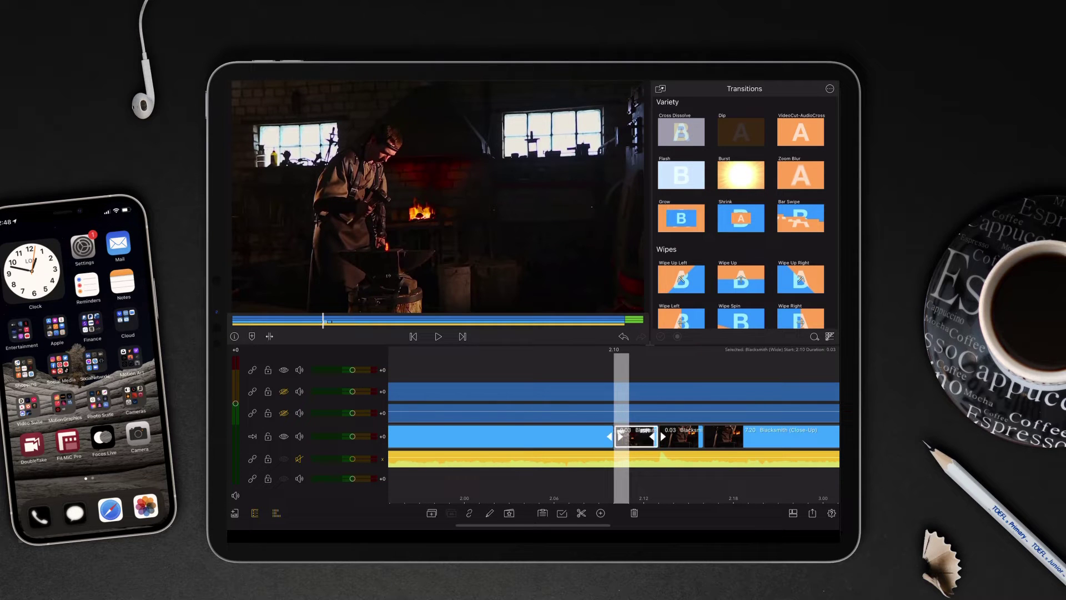
mouse_move(633, 392)
mouse_down()
mouse_move(589, 392)
mouse_move(633, 391)
mouse_up()
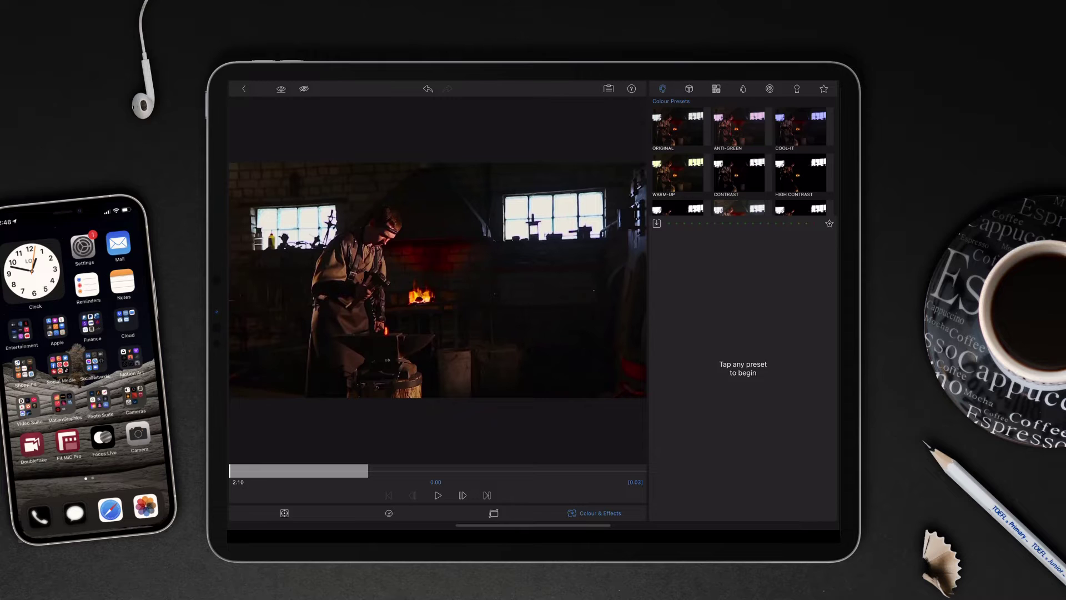
click(677, 129)
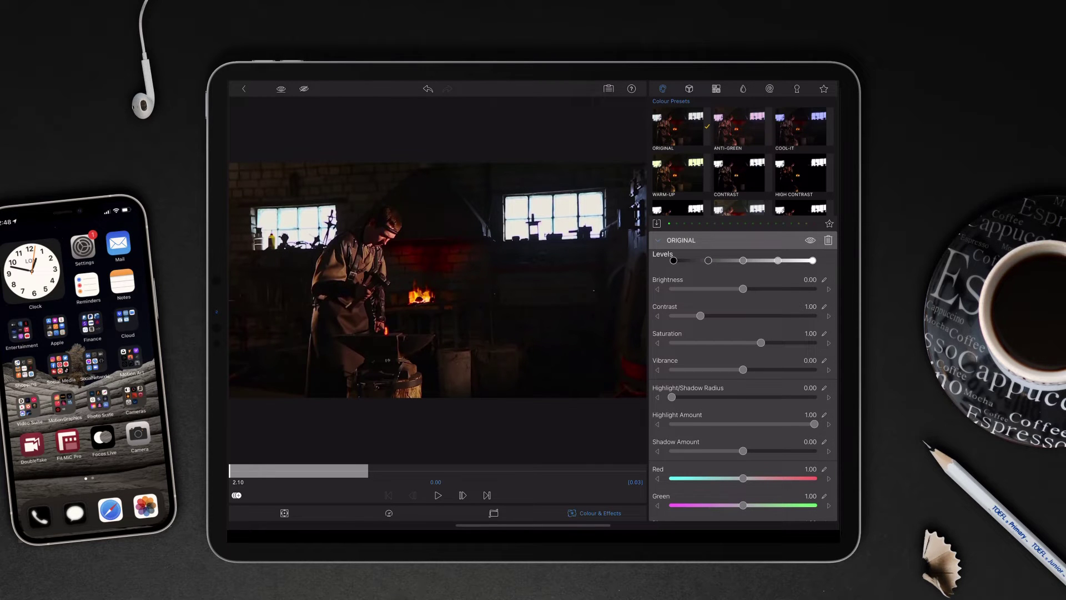
click(487, 495)
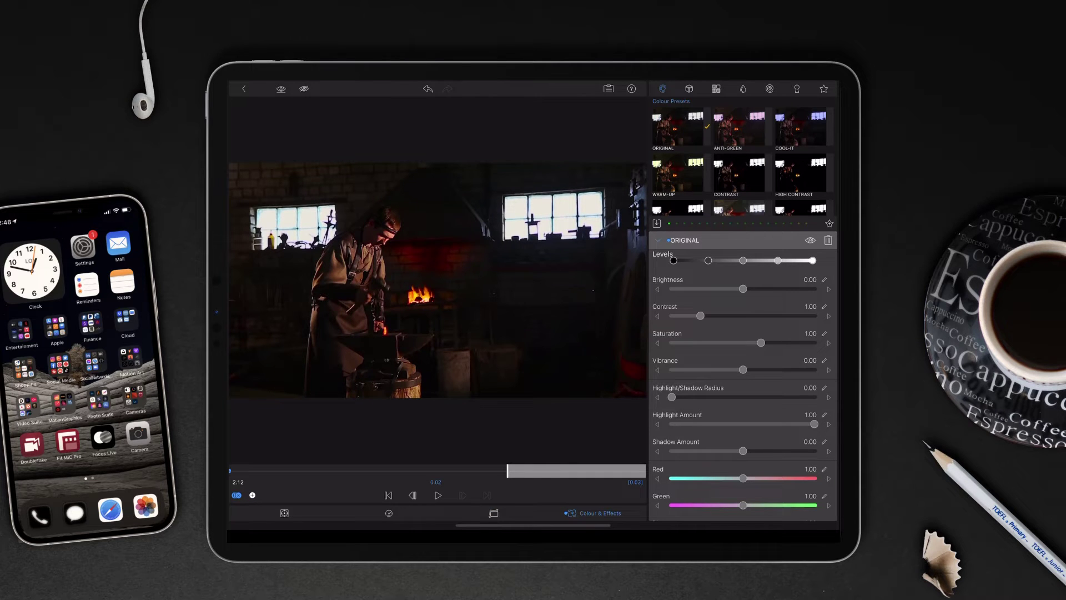
drag(743, 288, 814, 288)
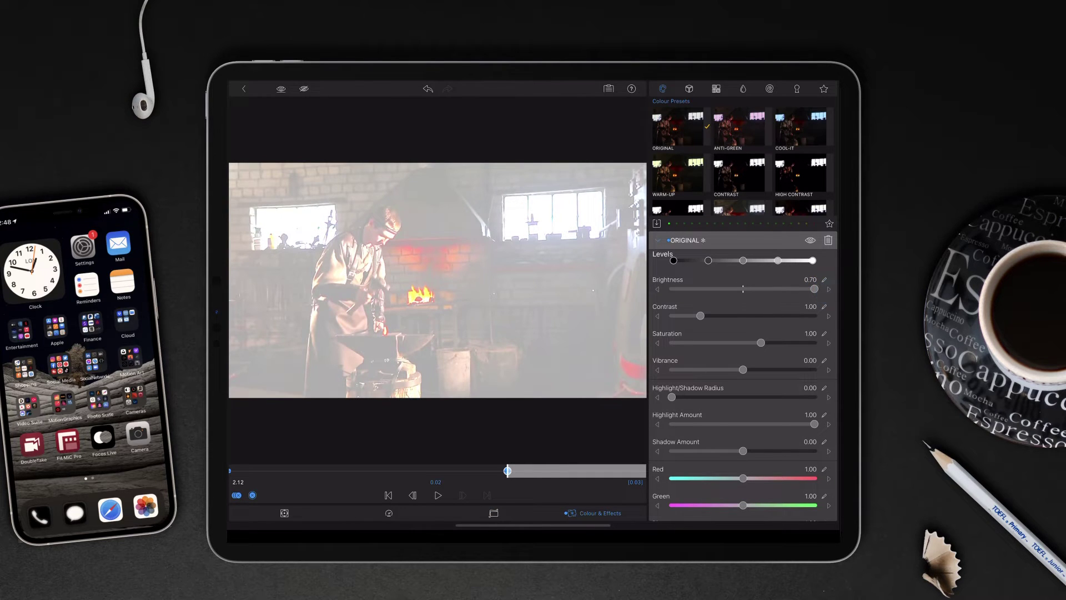
drag(700, 316, 671, 316)
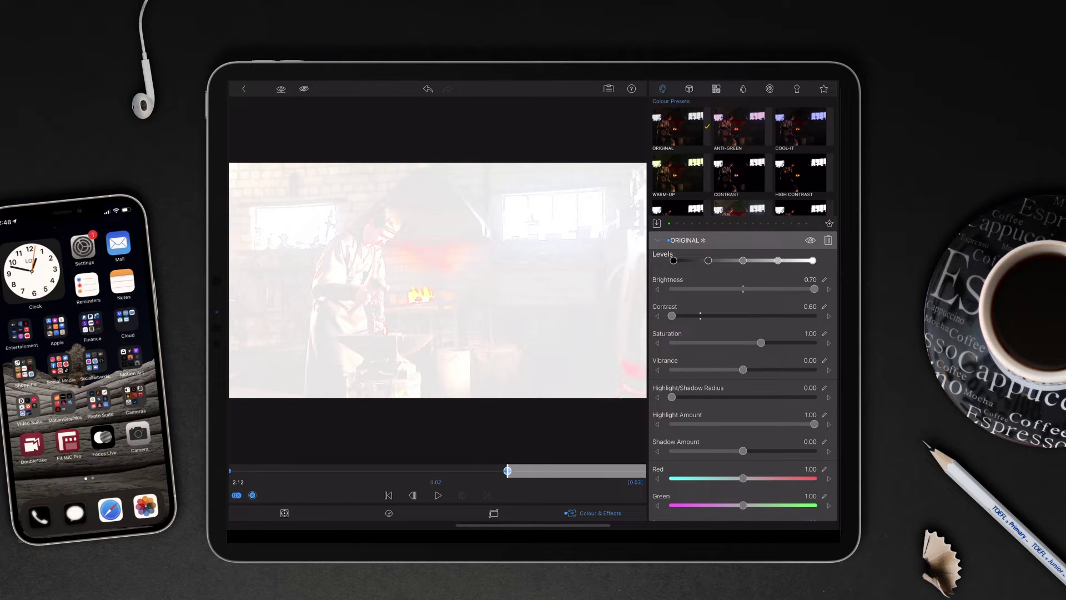
scroll(742, 375, down, 3)
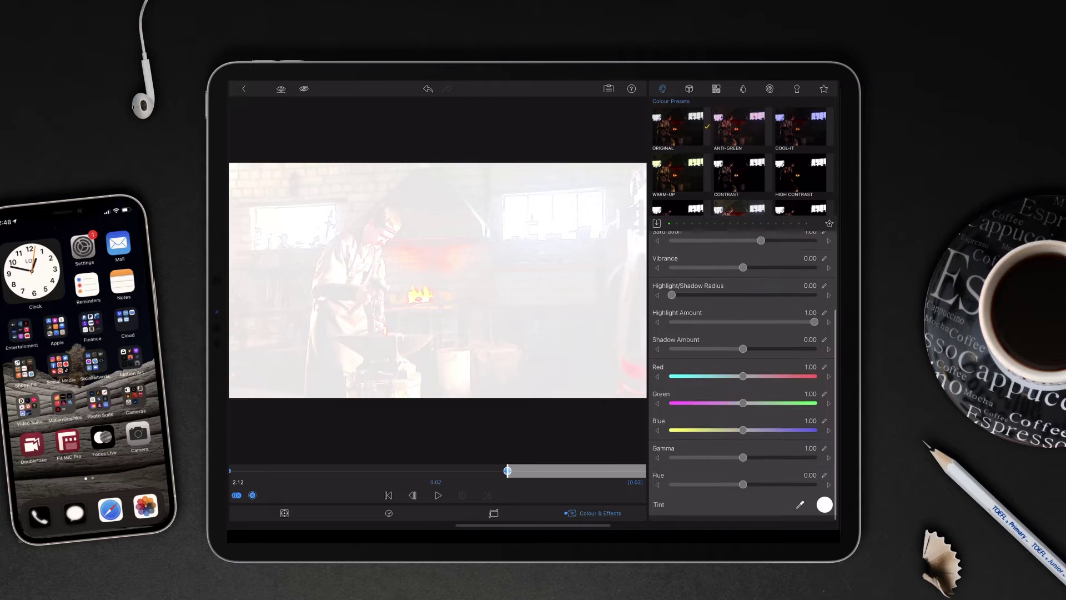
drag(742, 463, 672, 463)
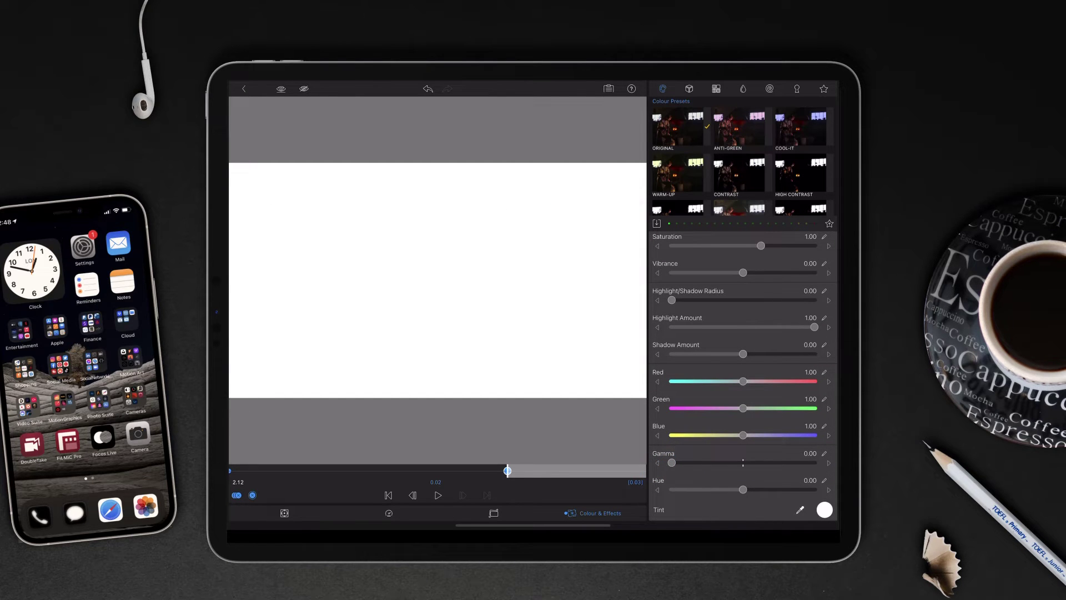
drag(672, 462, 742, 463)
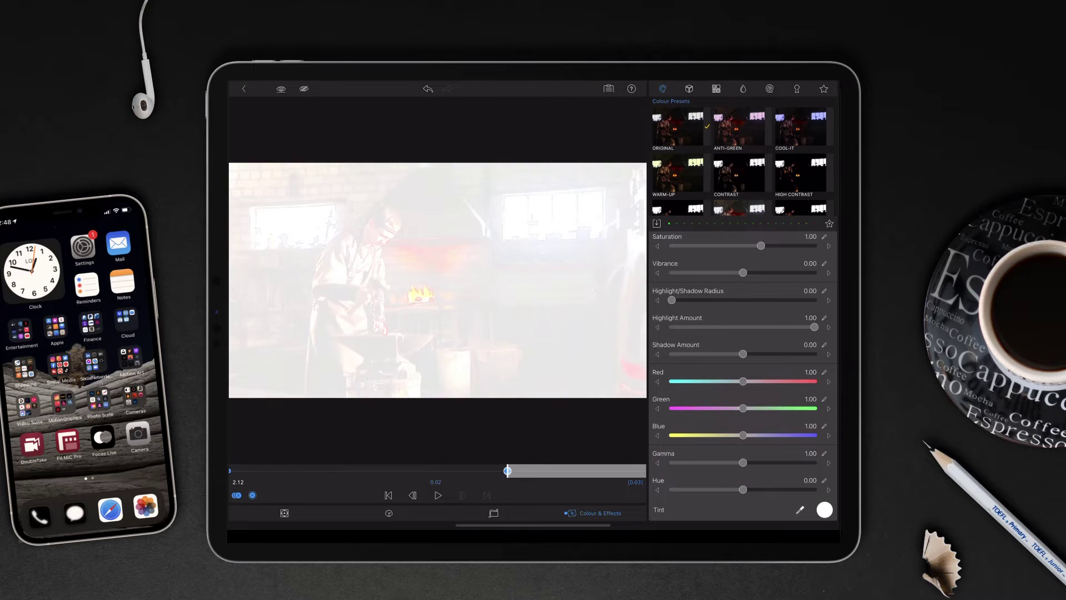
scroll(785, 441, down, 2)
- Tint the short wide-shot piece an off-white cream from the spectrum's top-left edge
click(823, 509)
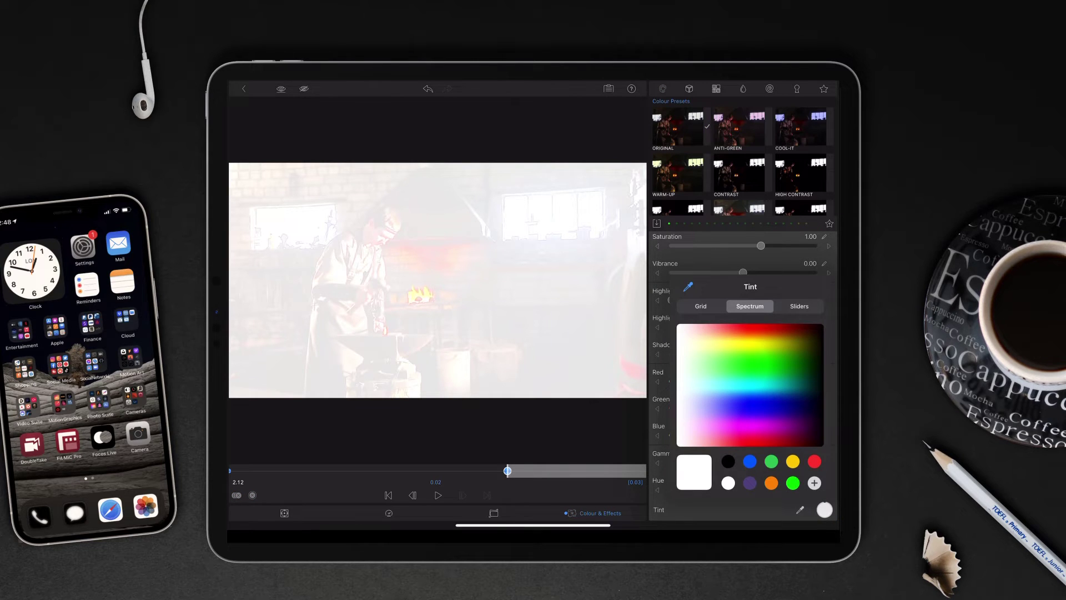
drag(676, 340, 684, 342)
mouse_move(682, 341)
mouse_down()
mouse_move(726, 337)
mouse_move(680, 341)
mouse_move(691, 339)
mouse_up()
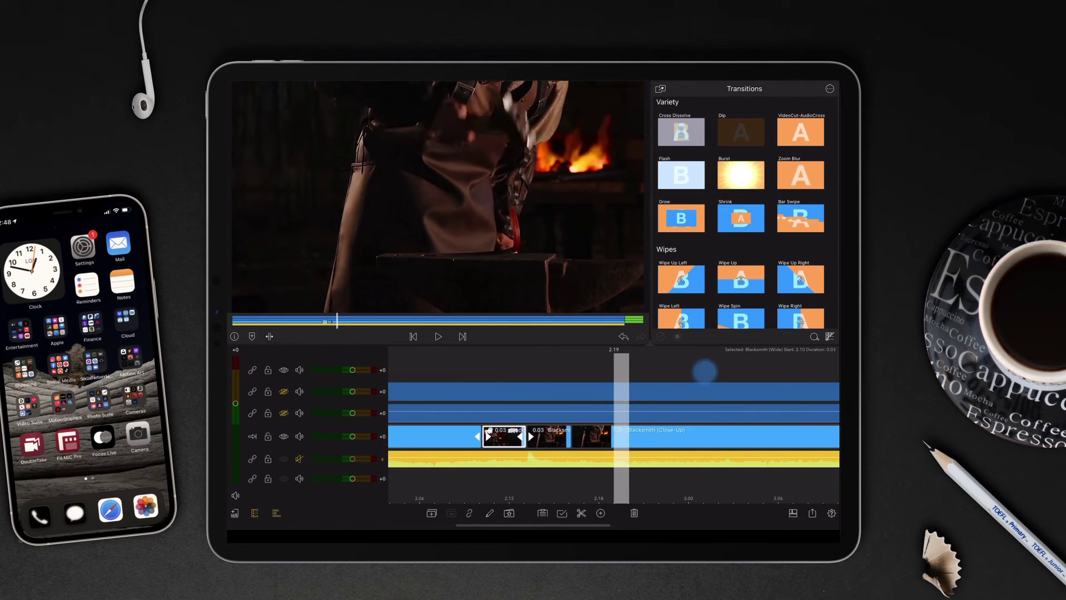
- Select the three-frame Blacksmith (Close-Up) piece after the cut and open its Colour & Effects
drag(500, 433, 592, 433)
click(638, 436)
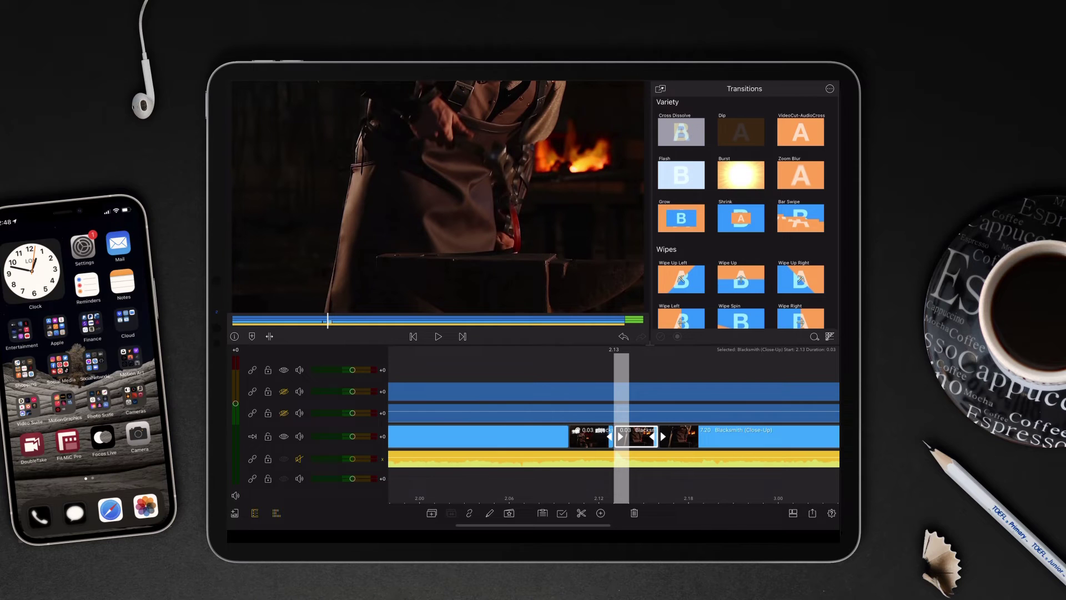
drag(616, 400, 601, 400)
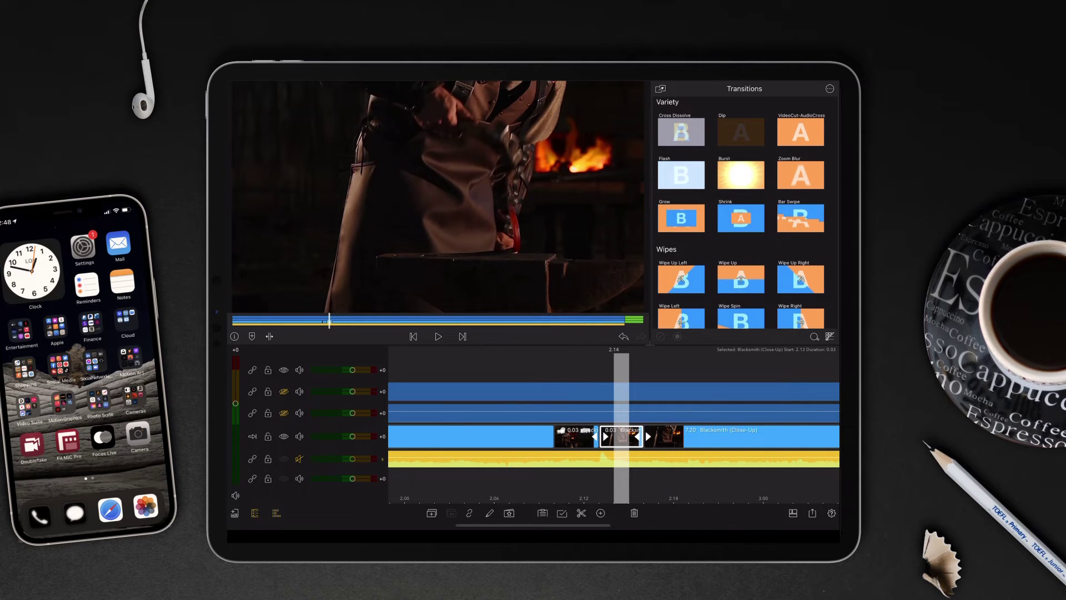
double_click(621, 435)
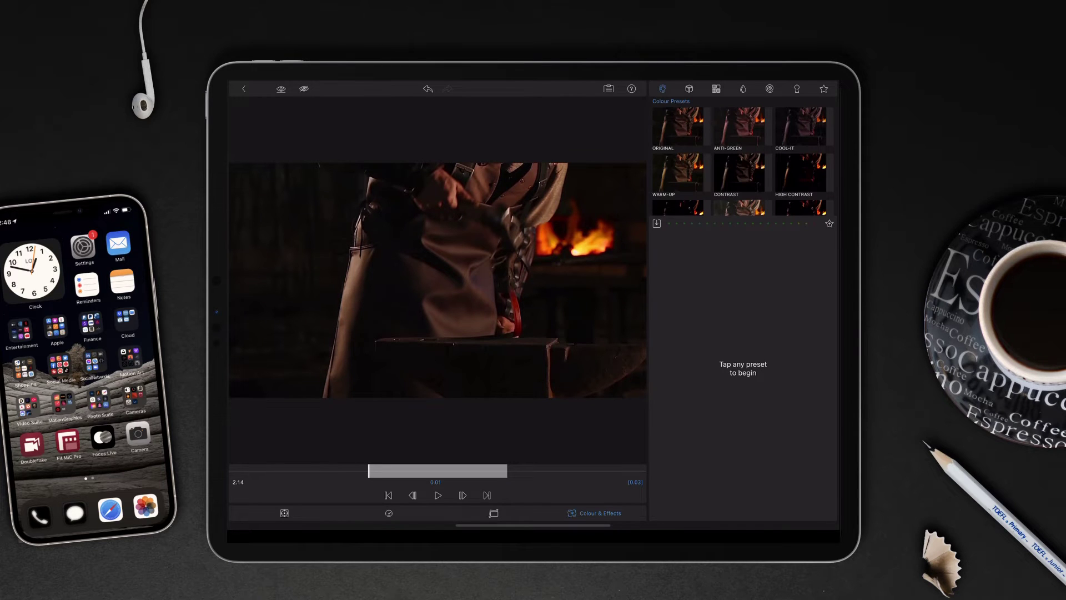
- Set brightness 0.70 and contrast 0.60, with gamma tested and reset to 1.00
click(678, 125)
drag(743, 289, 813, 289)
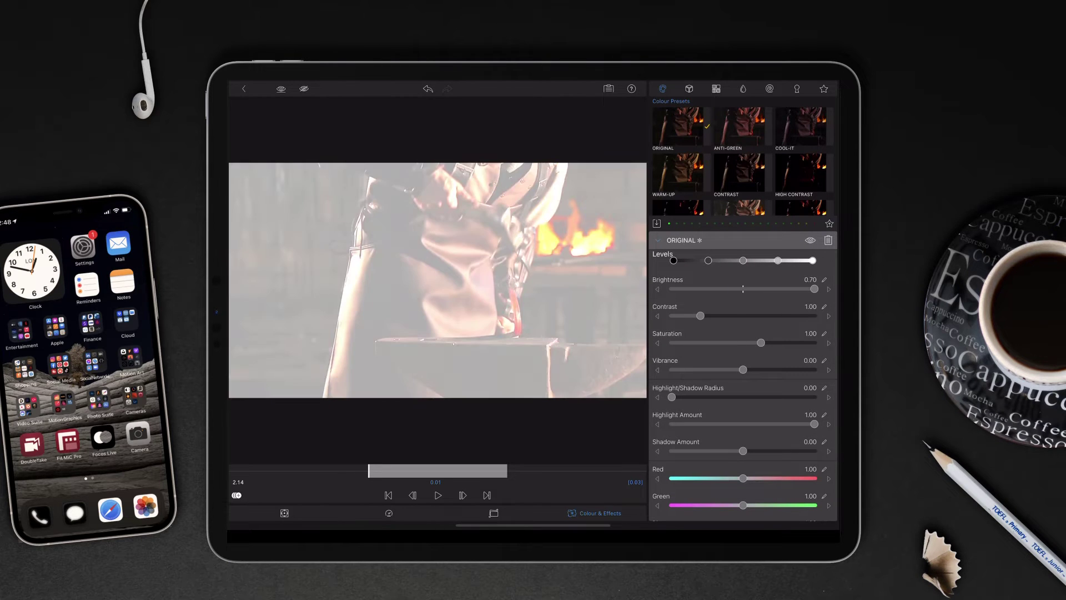
drag(700, 316, 672, 316)
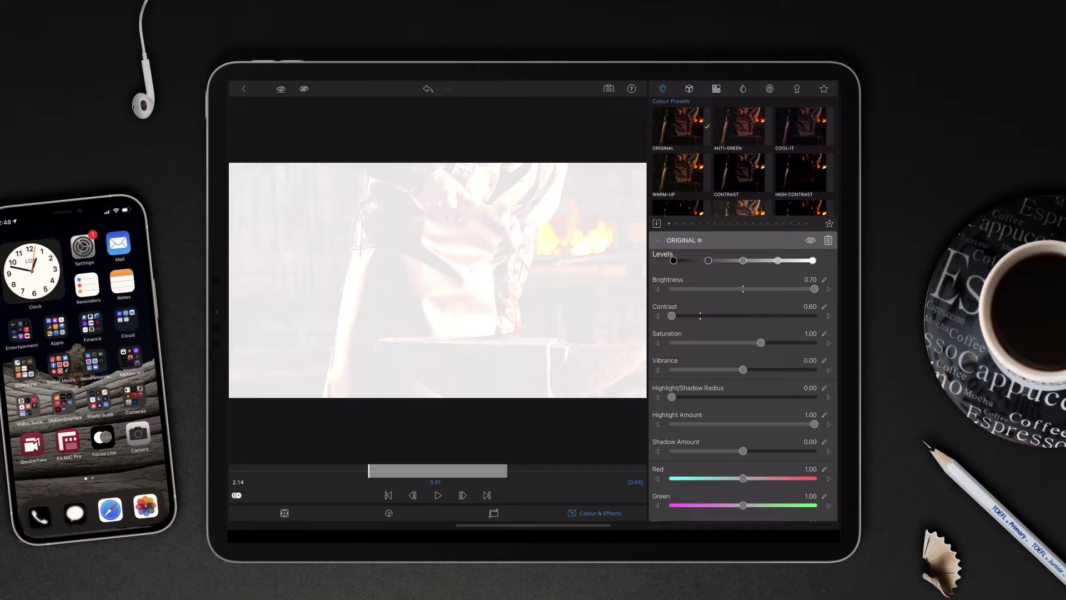
drag(714, 441, 708, 346)
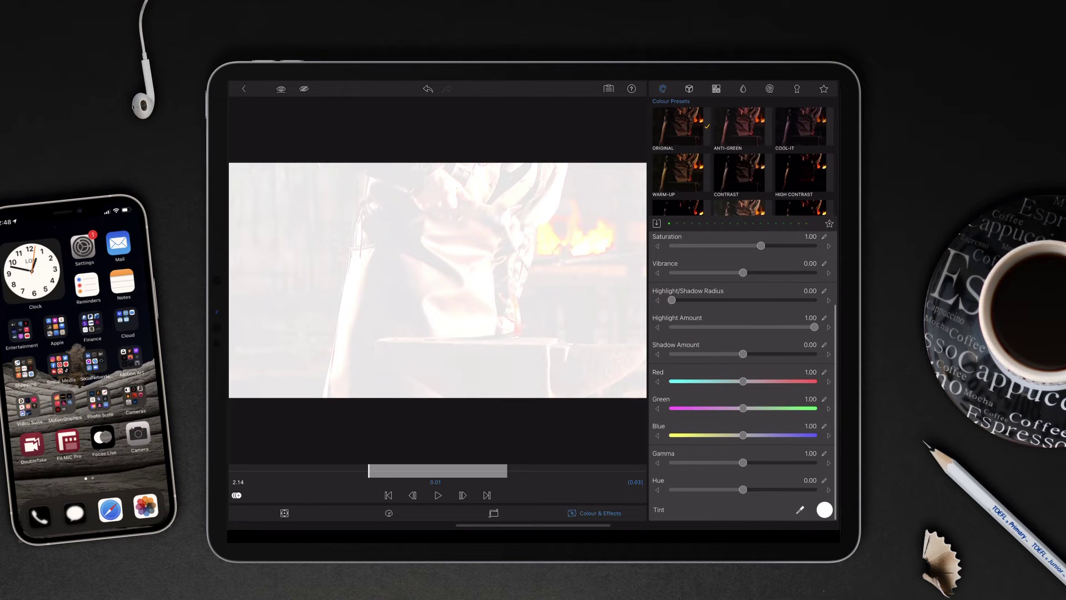
drag(743, 462, 672, 463)
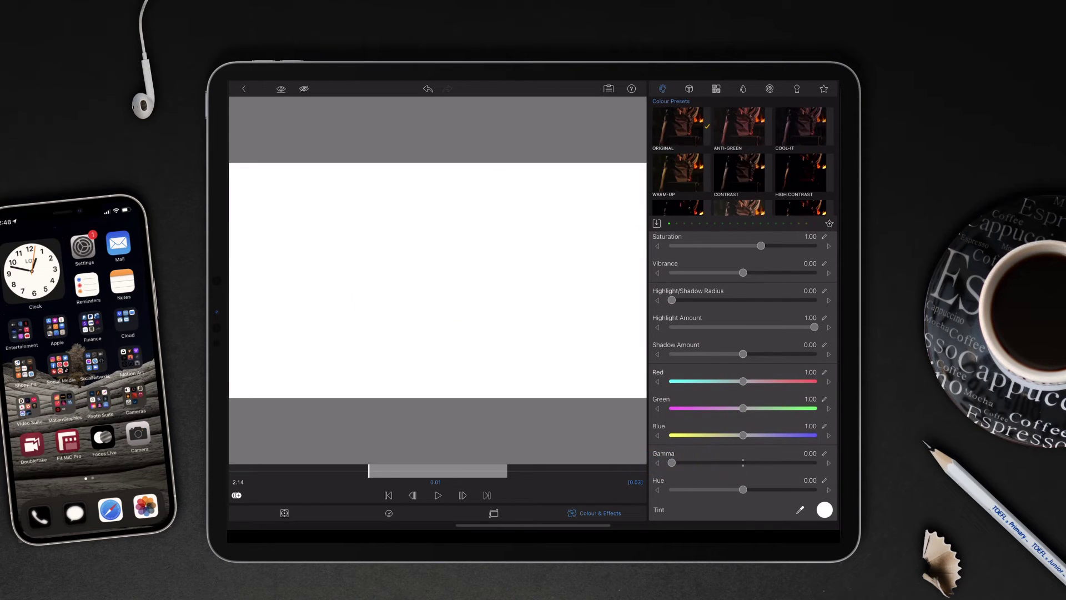
double_click(671, 463)
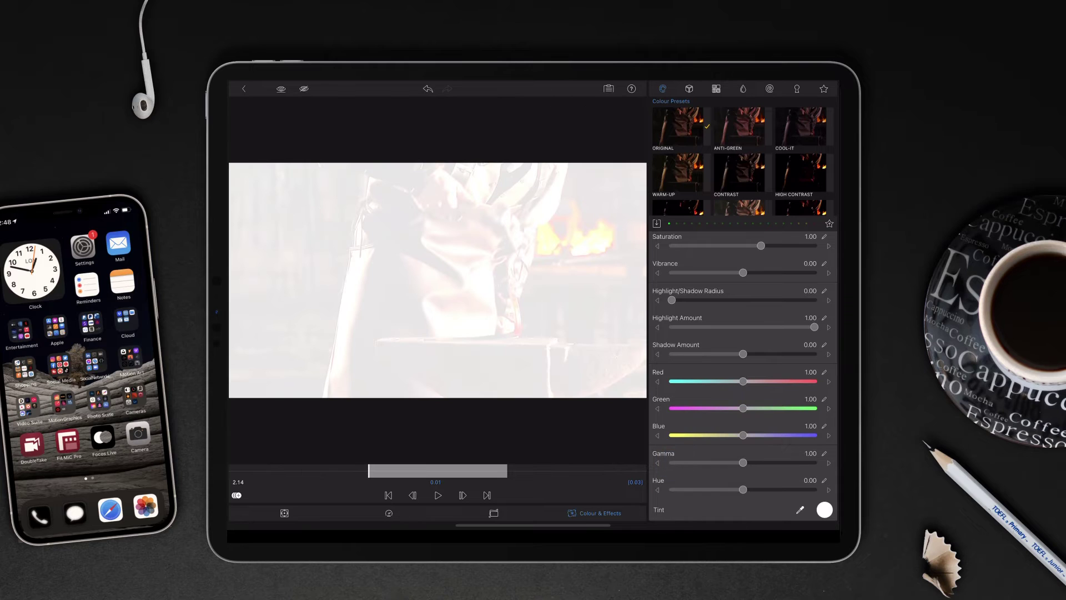
click(825, 508)
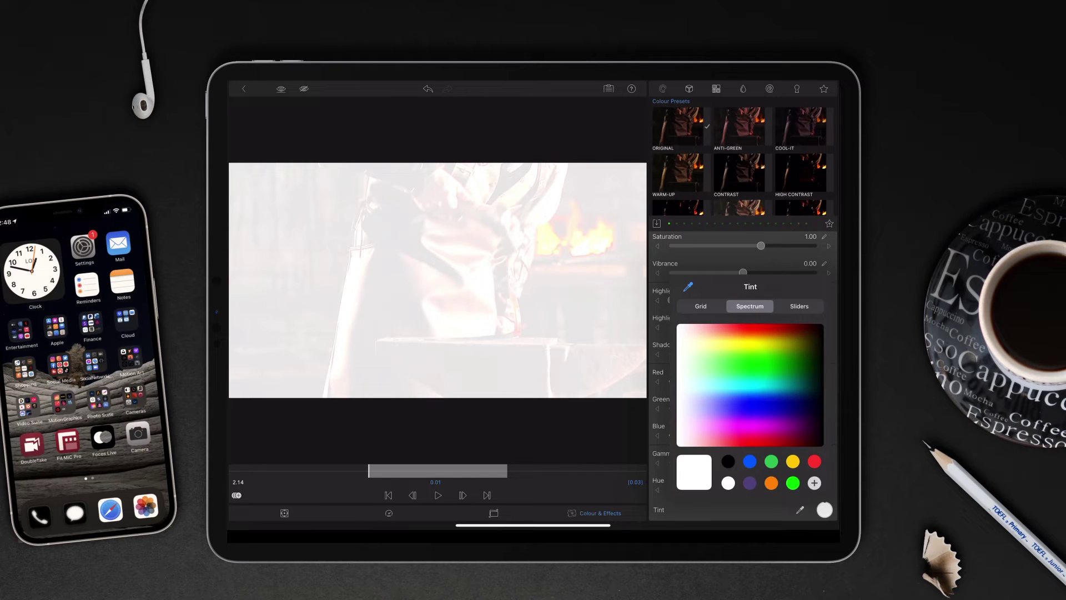
- Try a cream tint, return it to white, and close the tint picker
click(683, 342)
drag(685, 343, 685, 341)
click(388, 495)
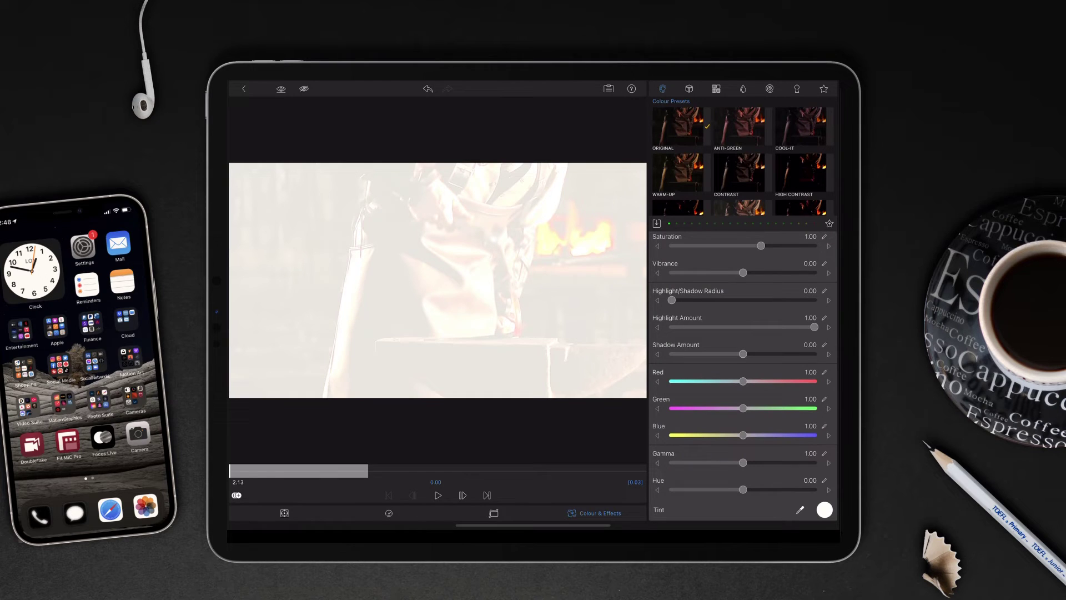
- Keyframe the close-up washed-out at its start, brightness 0 and normal contrast at its end
click(236, 496)
click(488, 495)
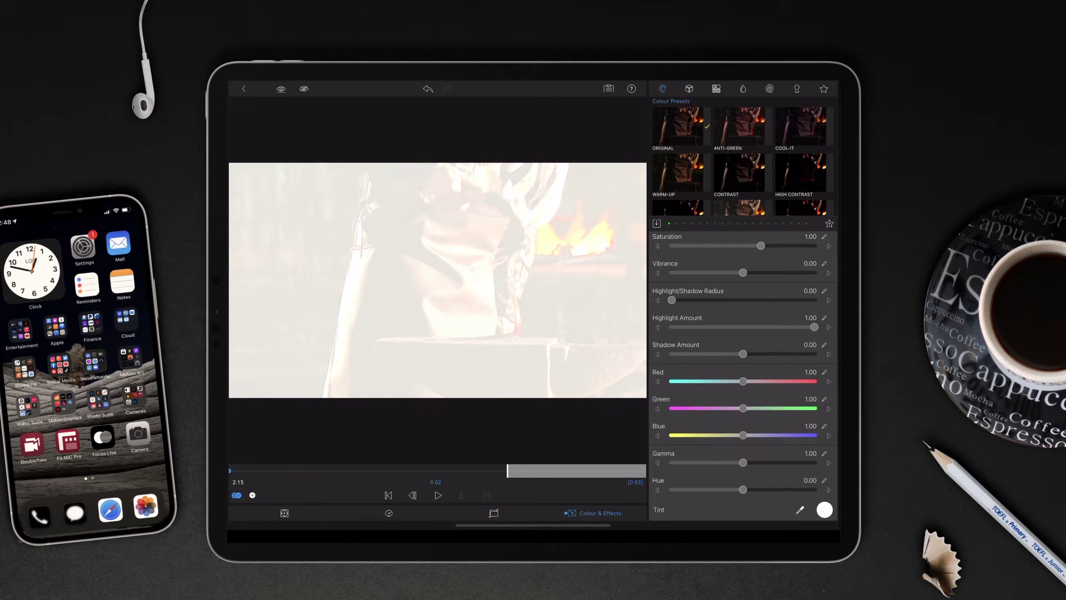
click(759, 244)
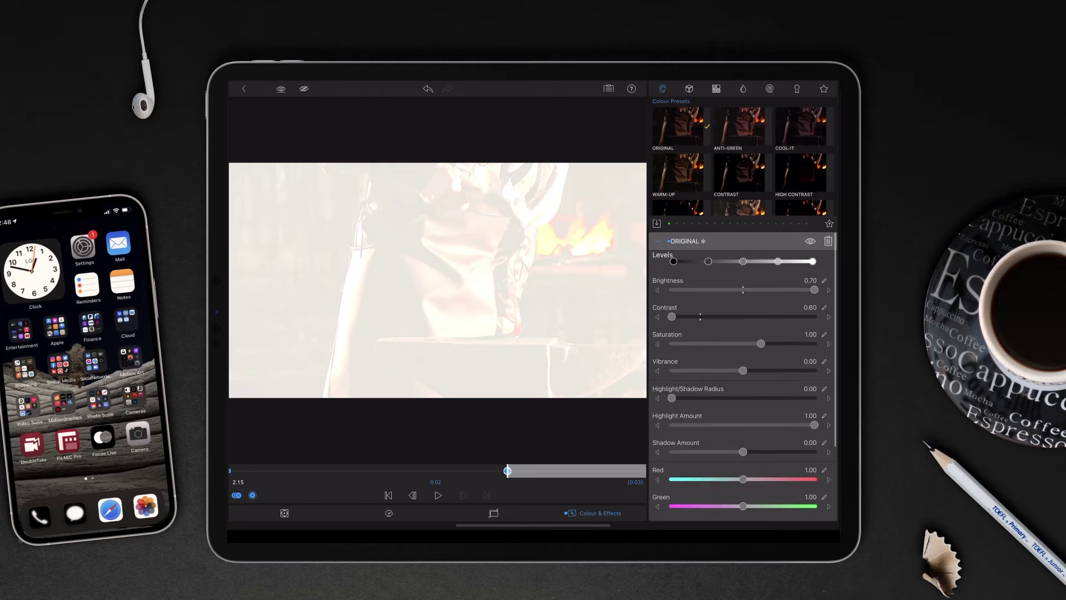
double_click(814, 289)
drag(671, 316, 678, 316)
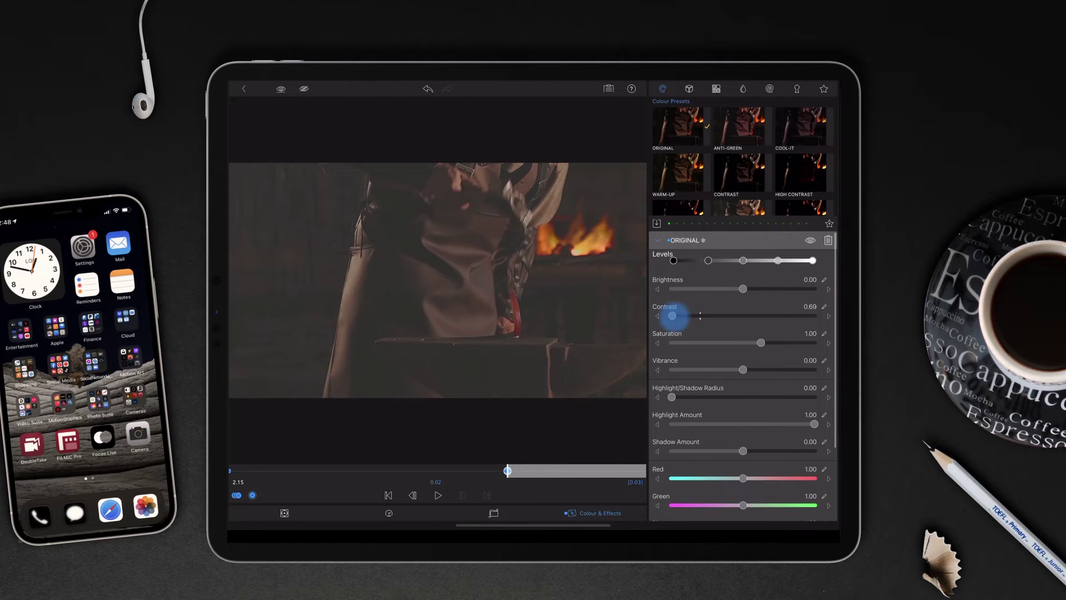
drag(769, 406, 777, 292)
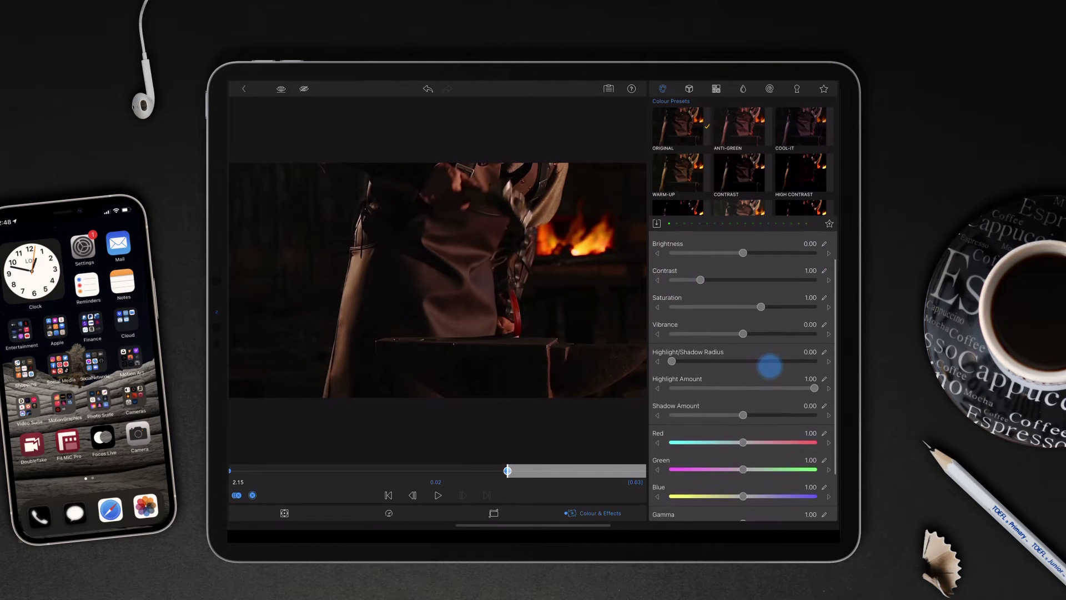
click(824, 508)
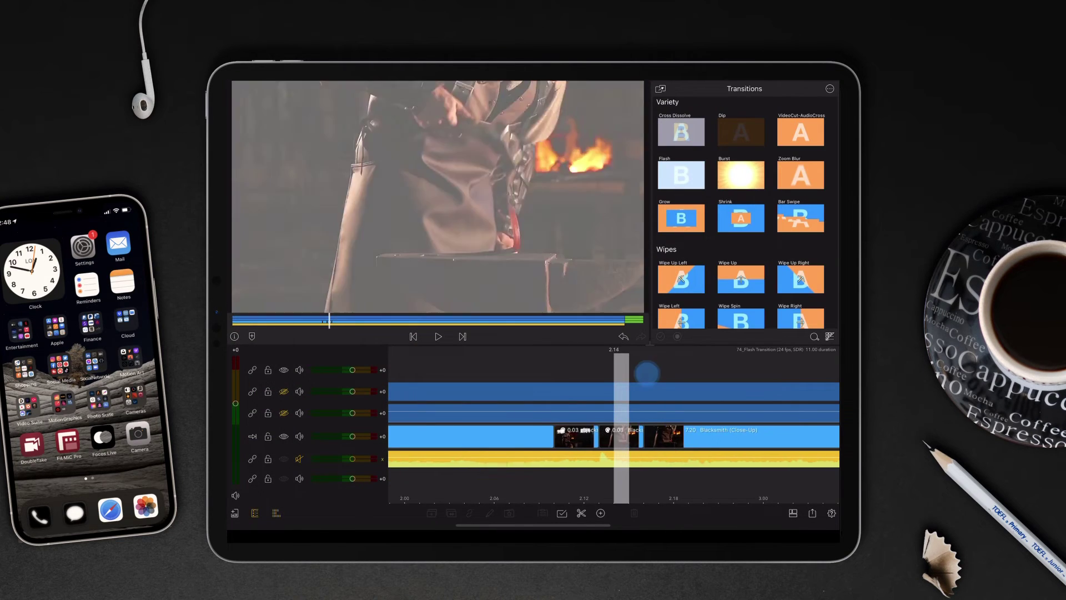
- Zoom in on the cut and scrub back across the whitish flash
mouse_move(642, 374)
mouse_down()
mouse_move(700, 375)
mouse_move(750, 393)
mouse_move(750, 409)
mouse_up()
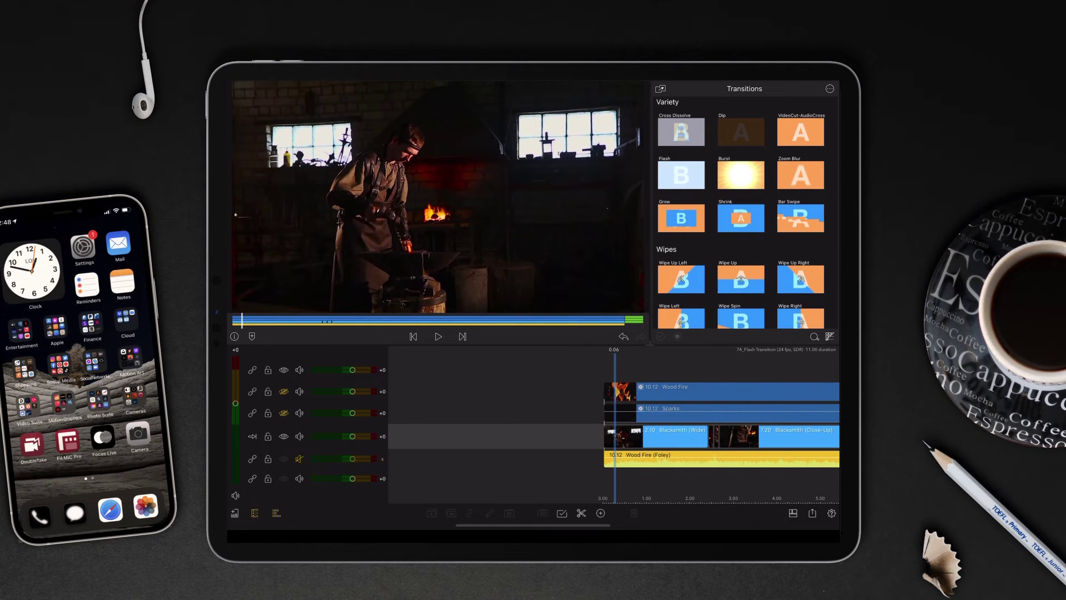
drag(734, 417, 590, 416)
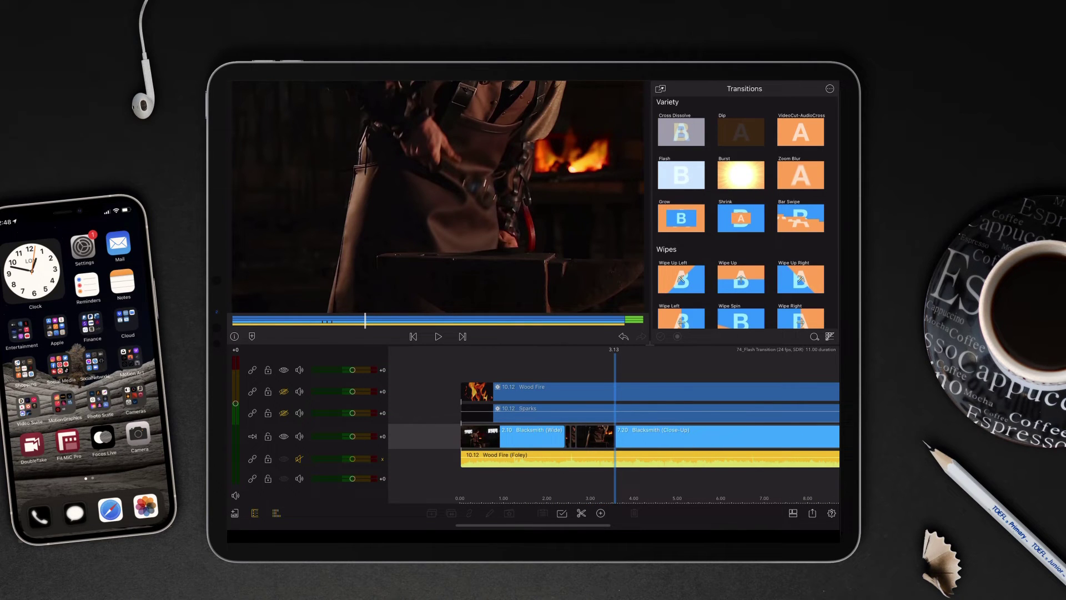
scroll(667, 408, up, 5)
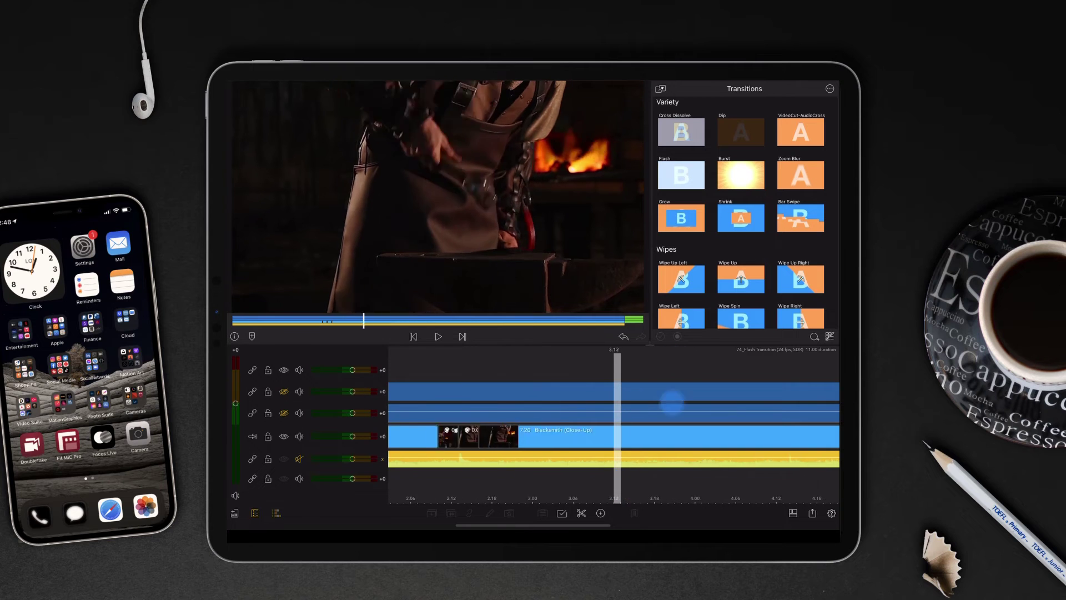
scroll(667, 417, up, 5)
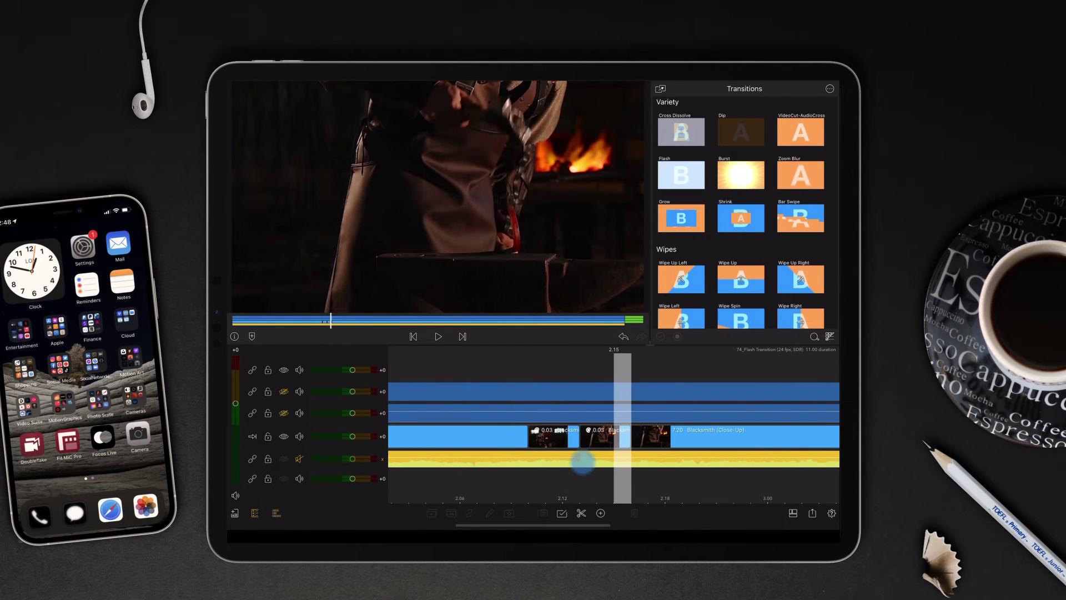
mouse_move(583, 464)
mouse_down()
mouse_move(639, 462)
mouse_move(620, 463)
mouse_up()
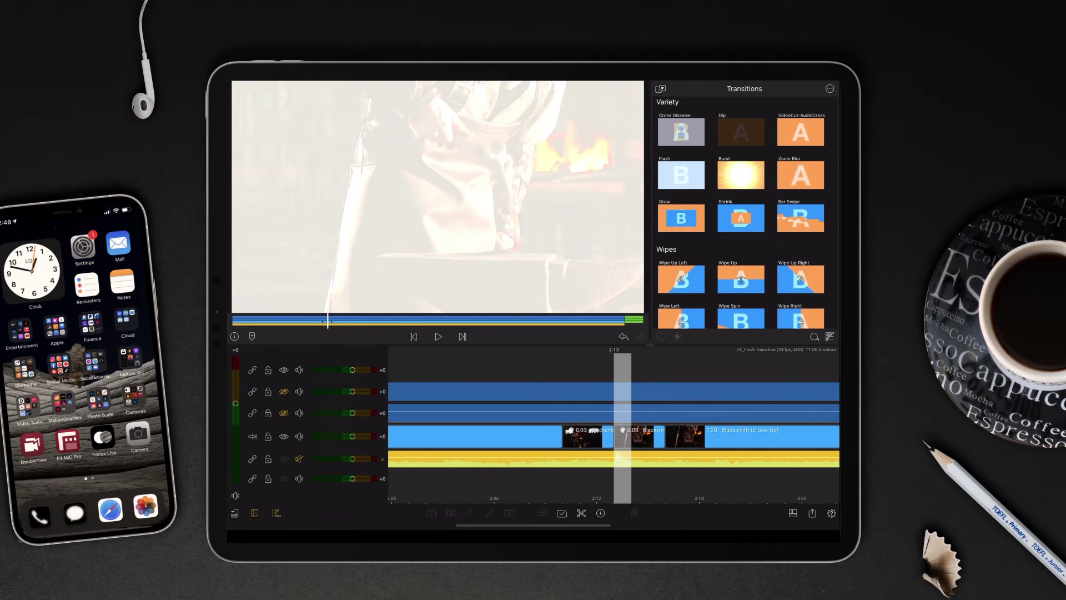
scroll(691, 429, down, 3)
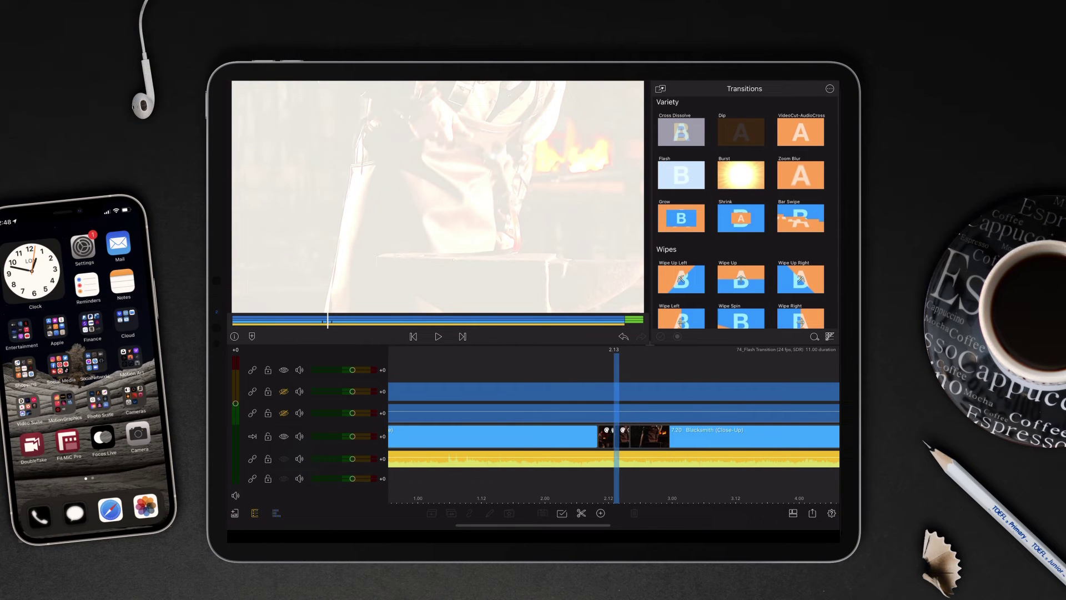
scroll(616, 438, down, 3)
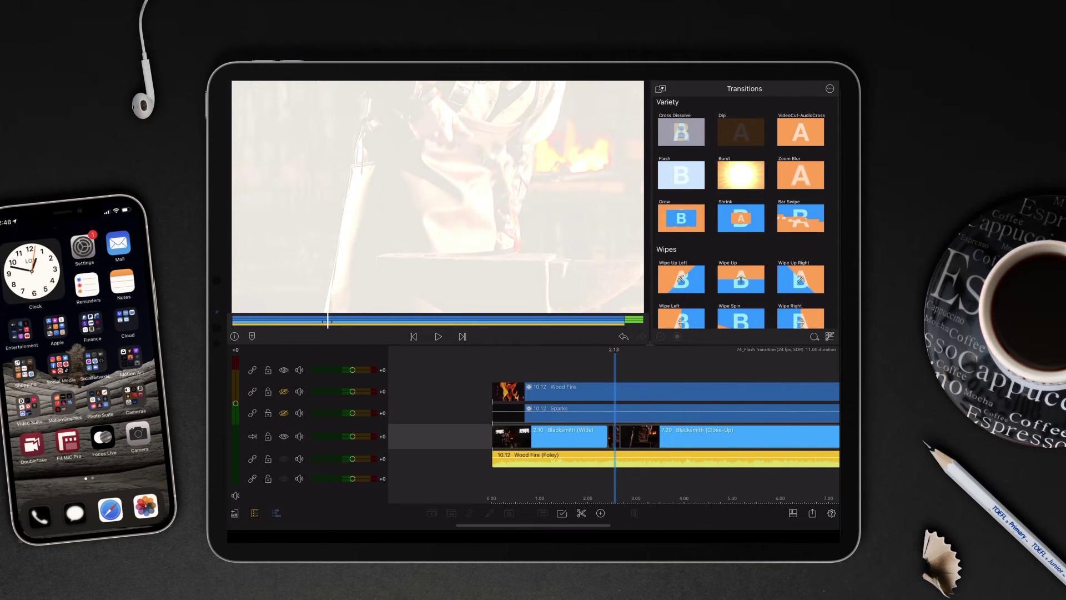
- Play the edit from 0:00 with overlays visible, then scrub back to the cut
drag(658, 369, 768, 364)
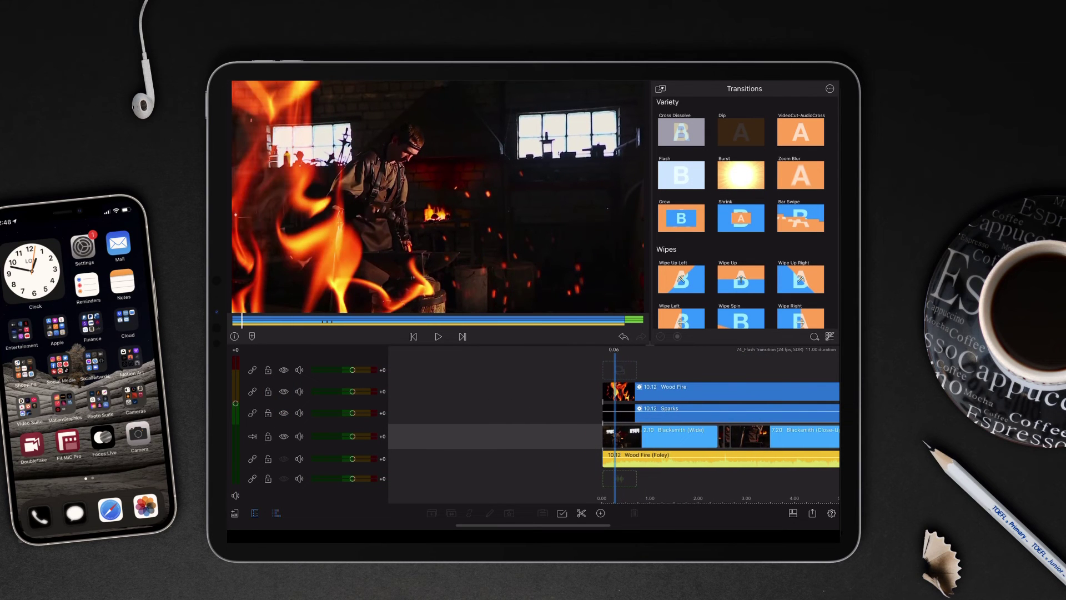
drag(728, 364, 714, 364)
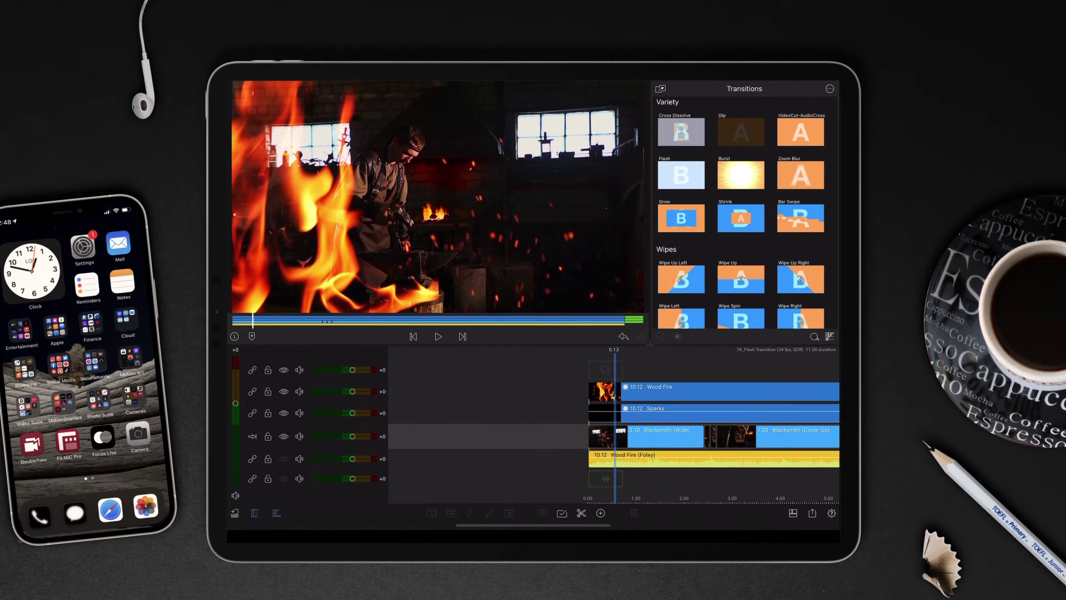
drag(715, 363, 741, 363)
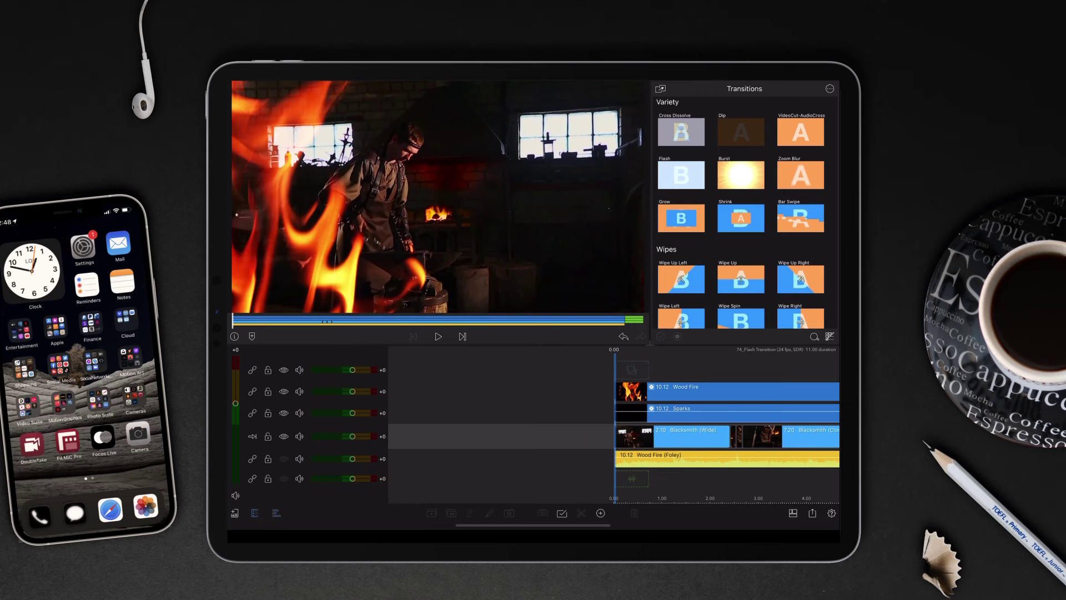
key(space)
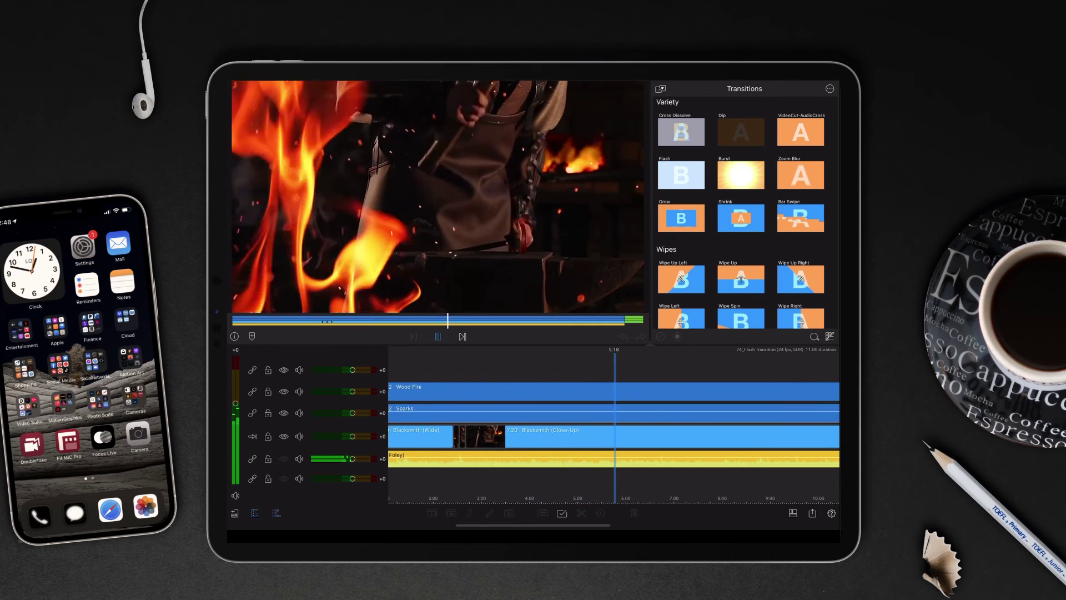
mouse_move(634, 360)
mouse_down()
mouse_move(787, 380)
mouse_move(684, 377)
mouse_up()
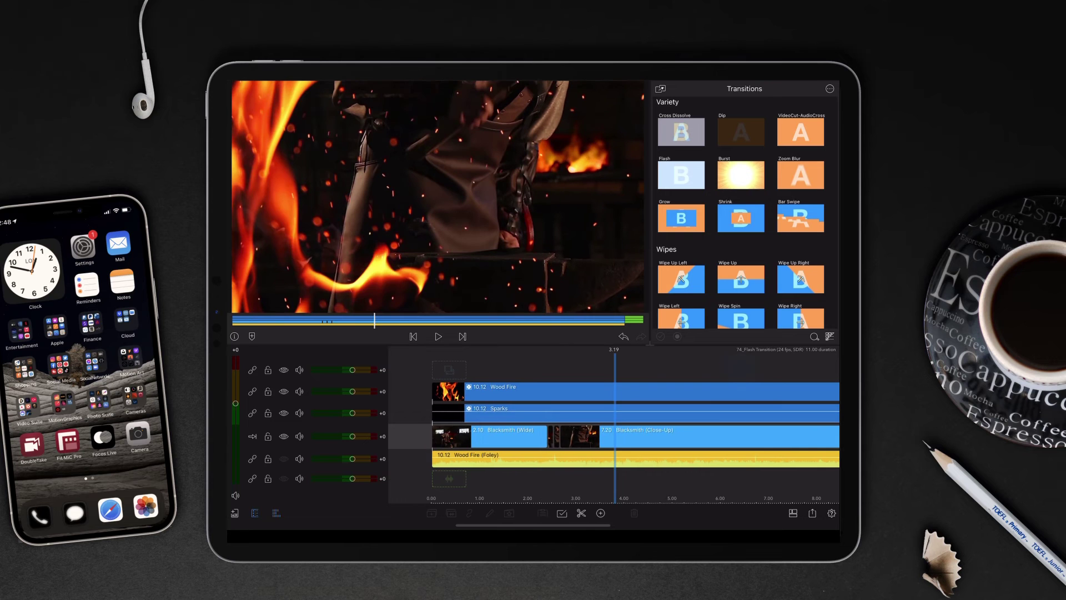
mouse_move(688, 364)
mouse_down()
mouse_move(722, 361)
mouse_move(656, 376)
mouse_move(752, 361)
mouse_up()
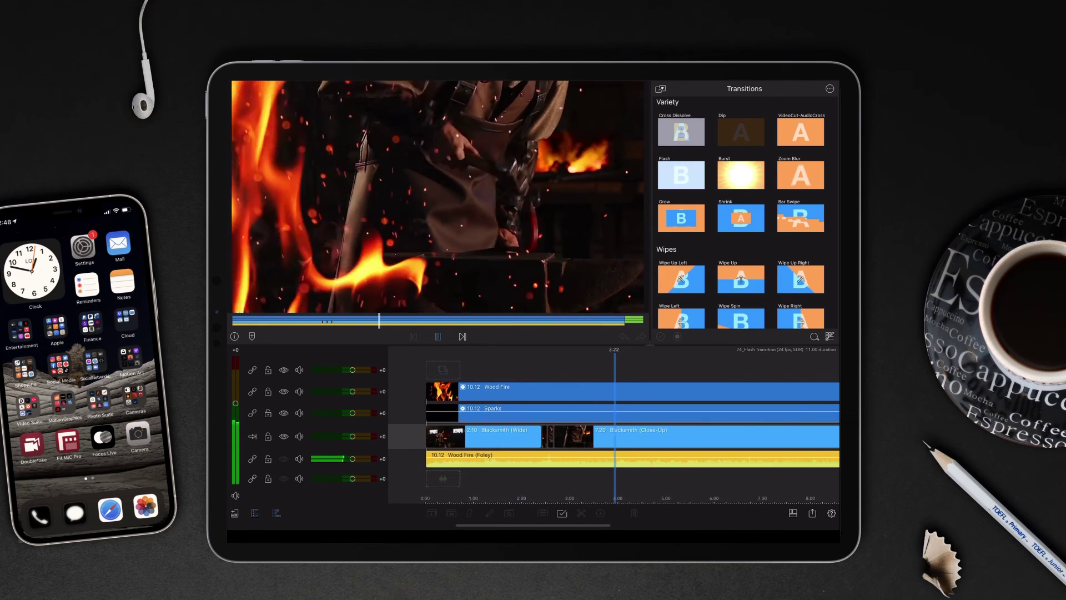
- Stop playback, scrub onto the bright flash frame, and play through the transition
key(space)
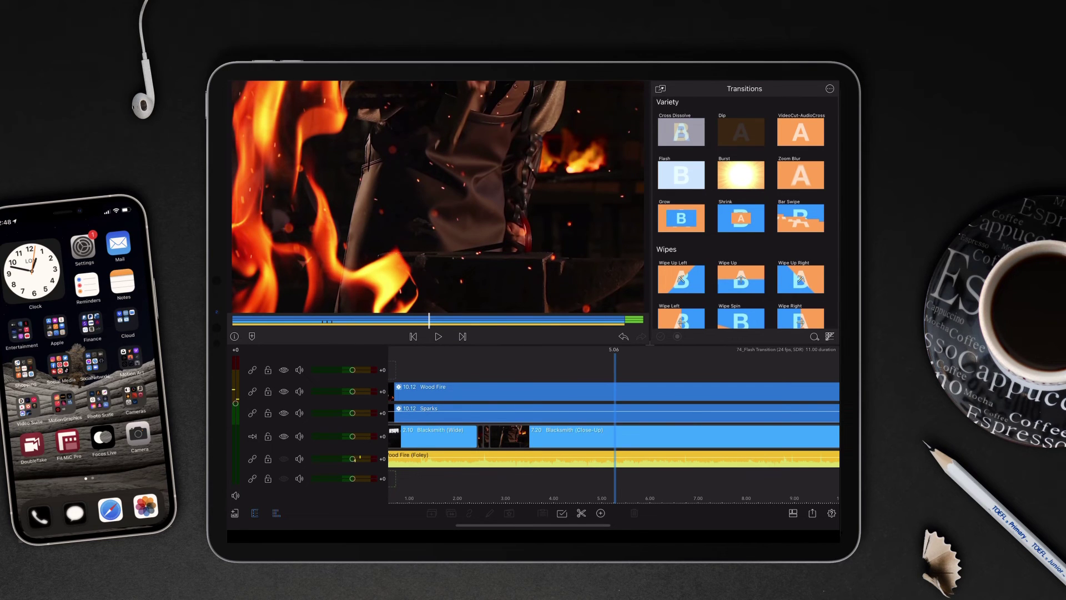
scroll(615, 425, up, 3)
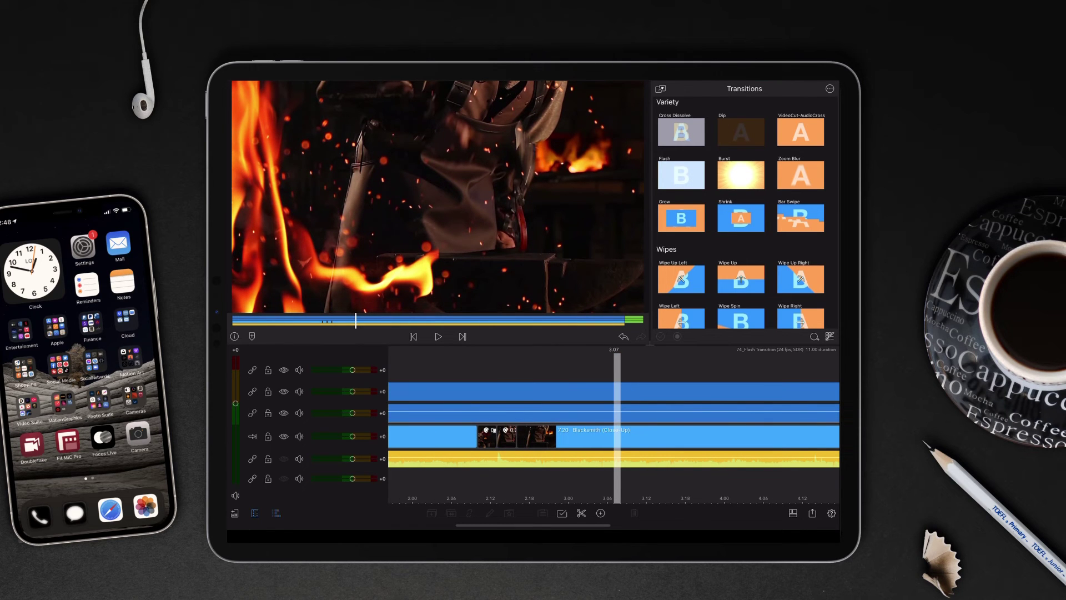
mouse_move(667, 362)
mouse_down()
mouse_move(717, 365)
mouse_move(674, 375)
mouse_move(723, 375)
mouse_move(709, 364)
mouse_up()
scroll(717, 374, down, 5)
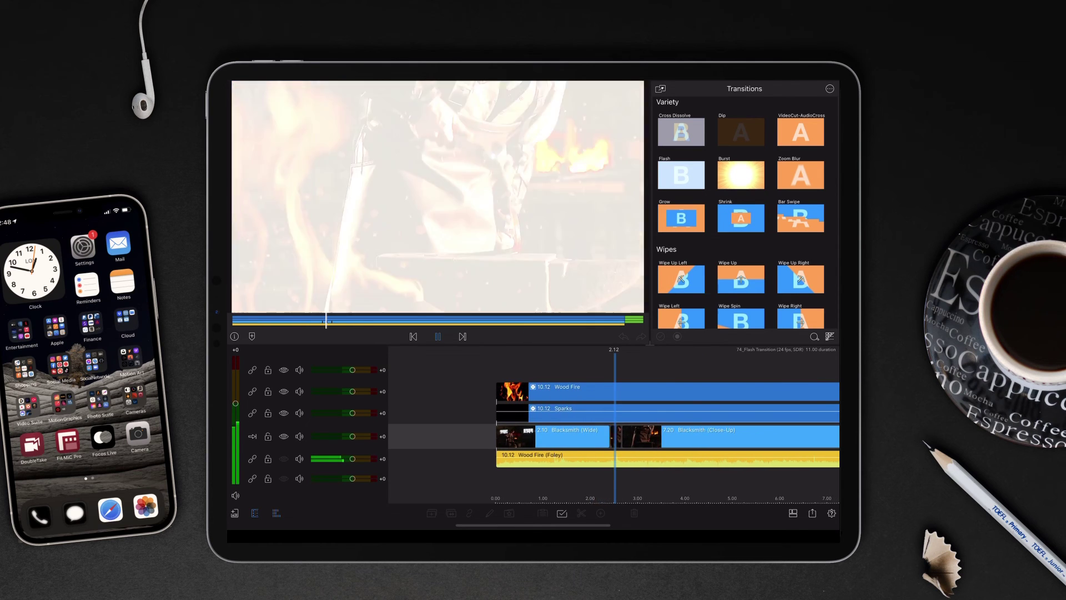
key(space)
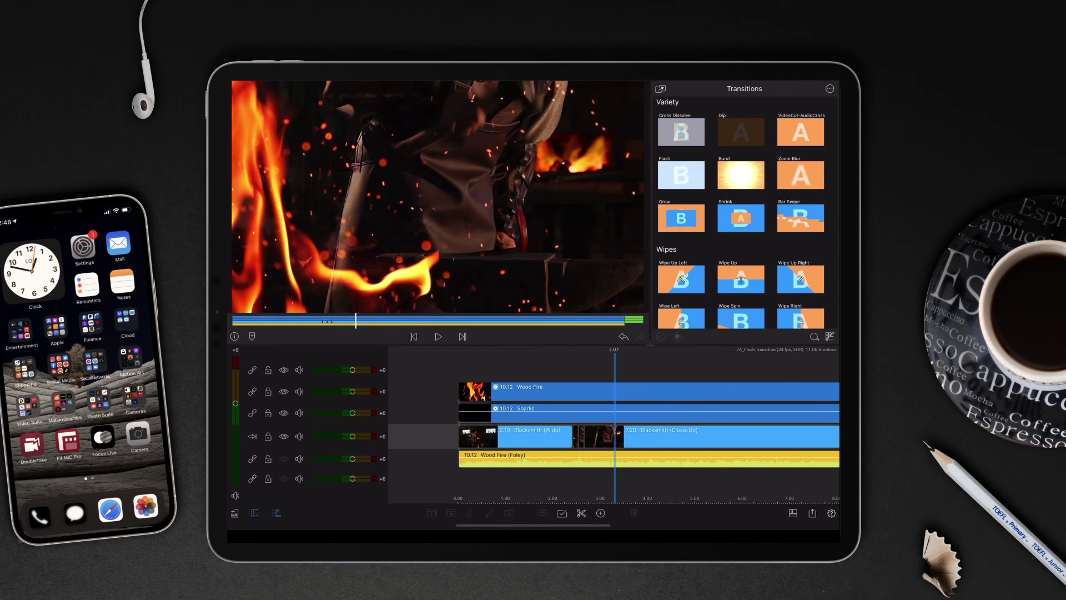
- Replay the cut from just before it, then play the edit from the beginning
drag(638, 362, 708, 362)
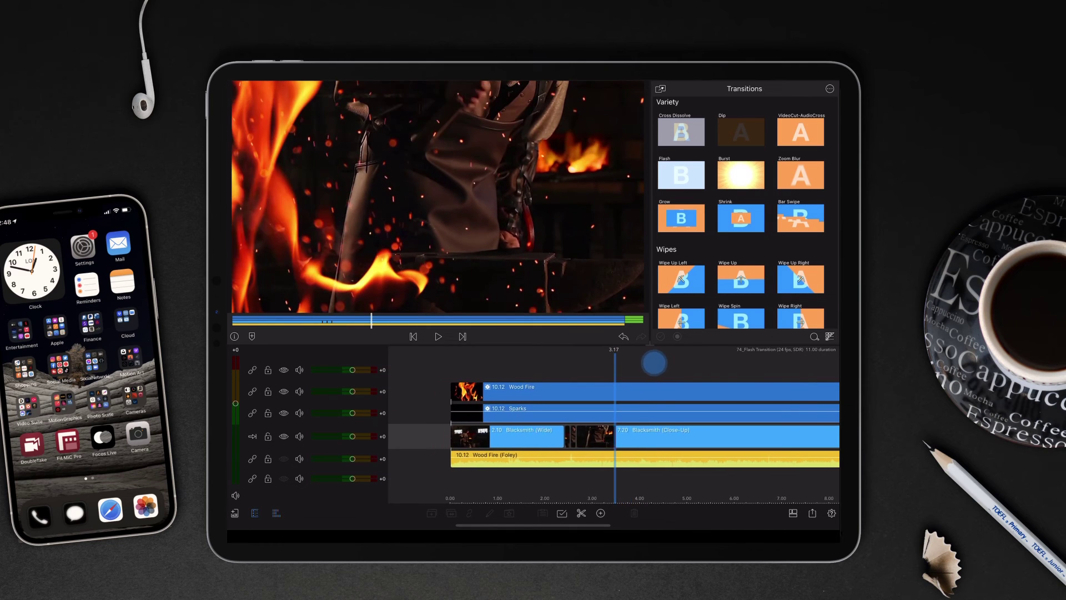
key(space)
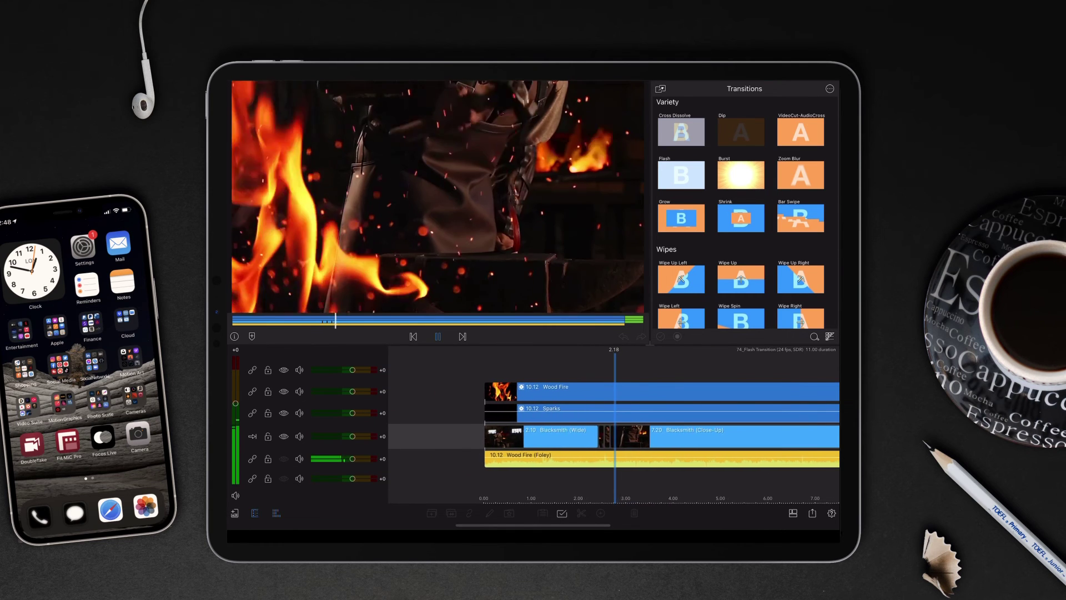
key(space)
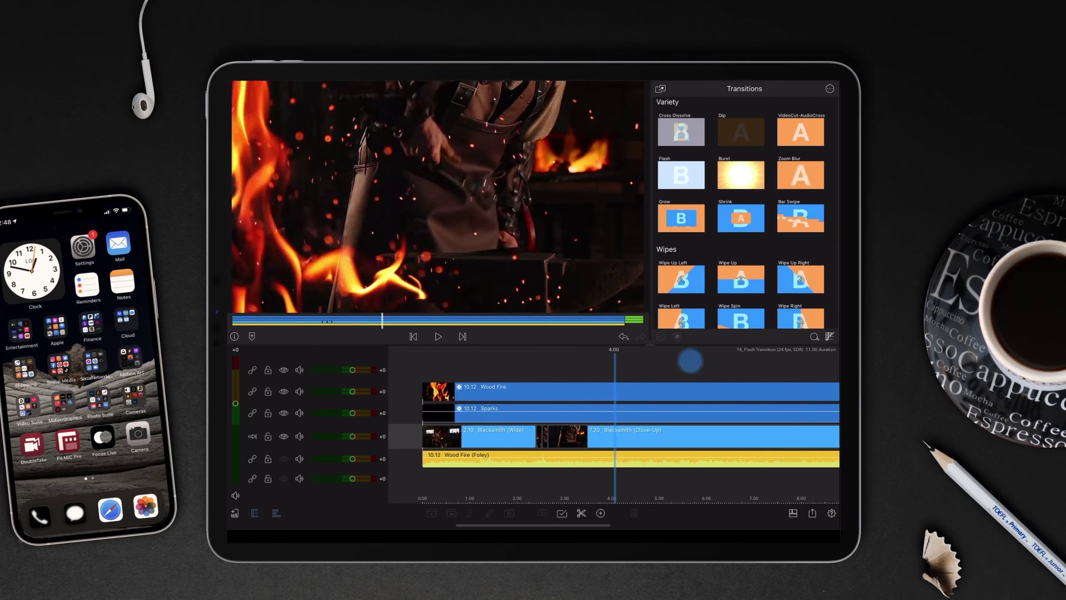
mouse_move(691, 361)
mouse_down()
mouse_move(730, 362)
mouse_move(691, 362)
mouse_up()
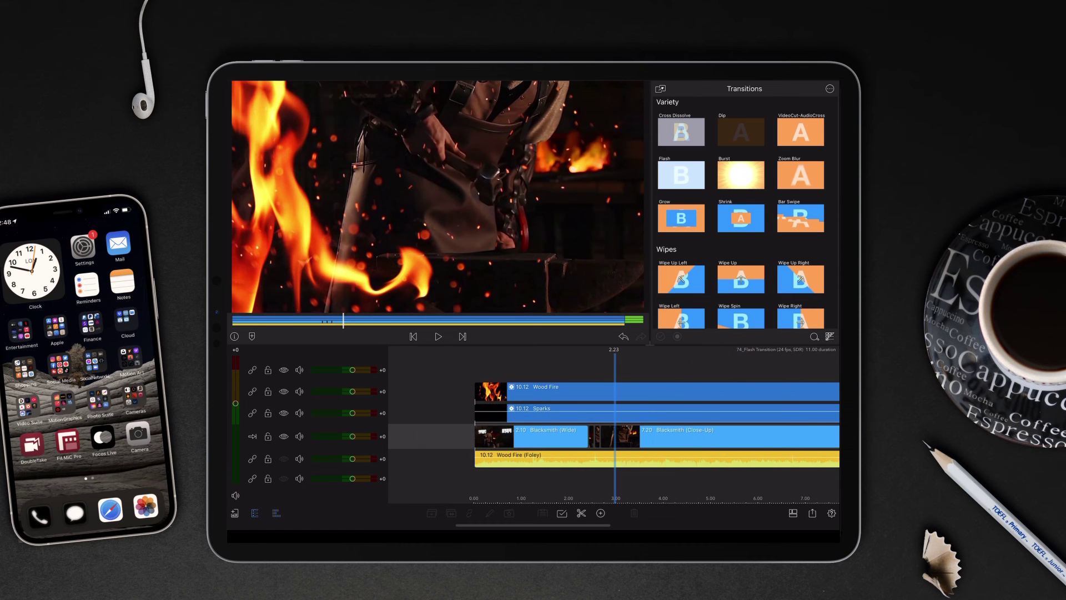
mouse_move(680, 370)
mouse_down()
mouse_move(733, 367)
mouse_move(704, 373)
mouse_move(695, 359)
mouse_move(773, 359)
mouse_up()
key(space)
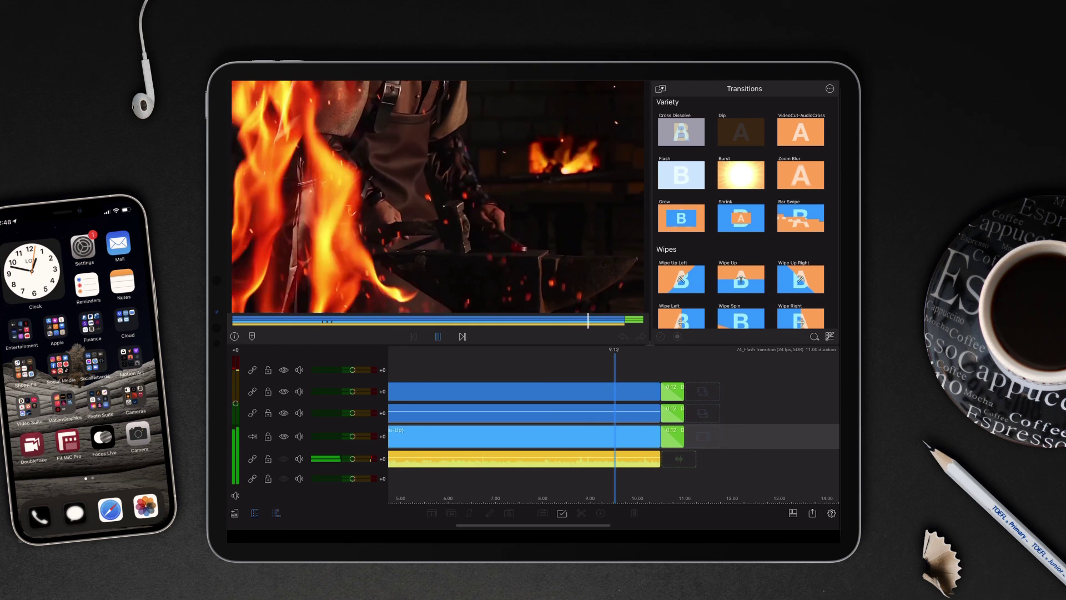
- Drag the timeline to show the full edit where the fire, sparks, blacksmith and foley clips end
drag(737, 387, 703, 410)
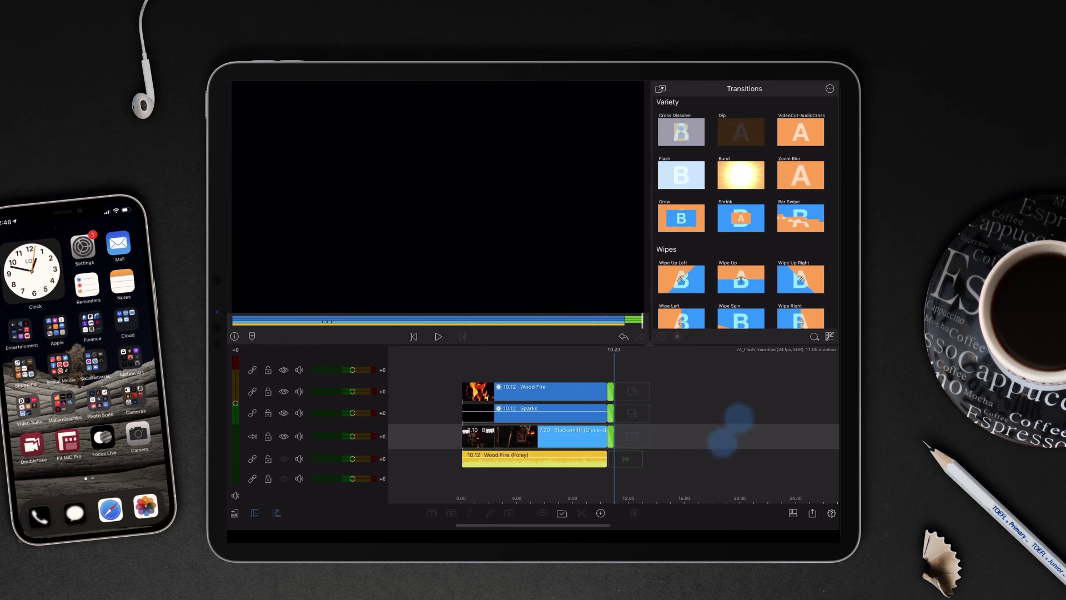